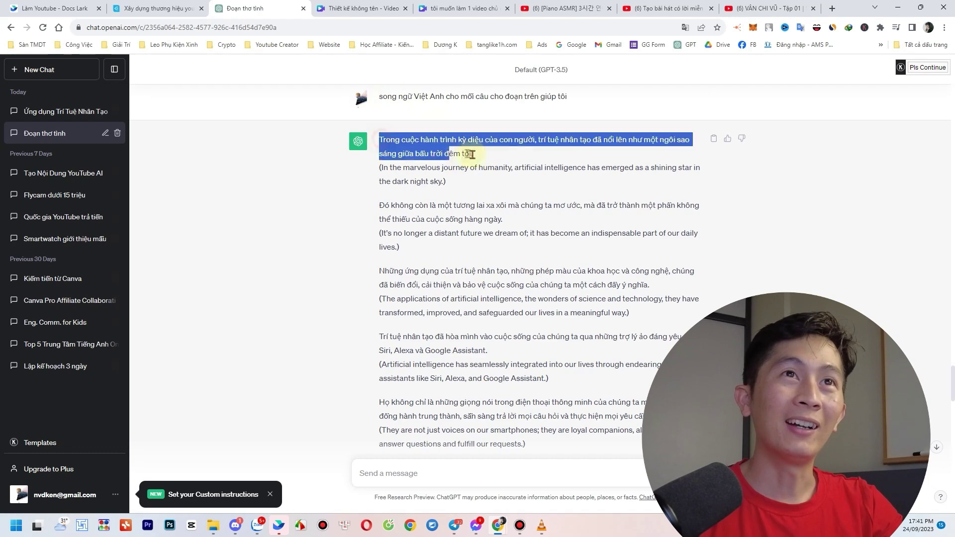
- Preview the recorded clip 971551161775728450.mp4 in VLC in a small window beside the script, and close the player
click(542, 526)
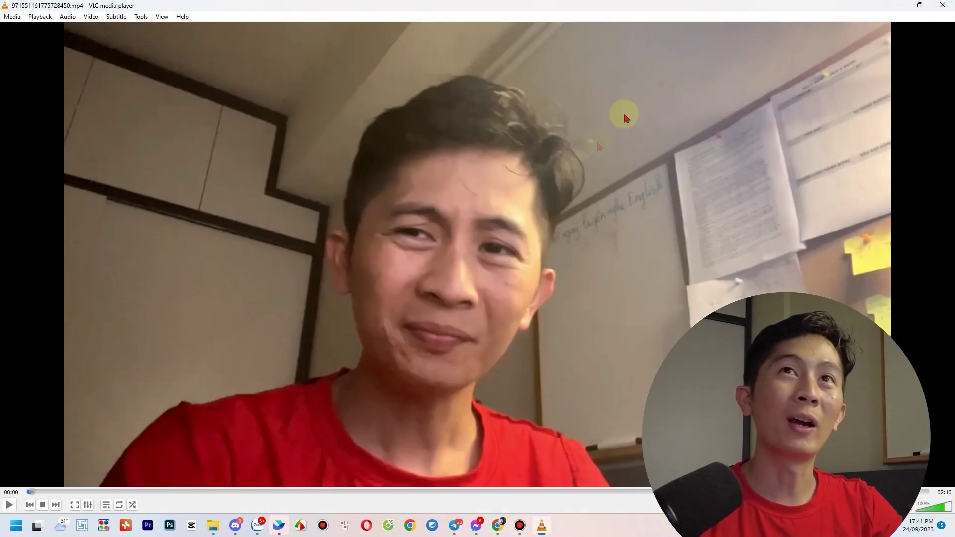
double_click(688, 5)
double_click(698, 8)
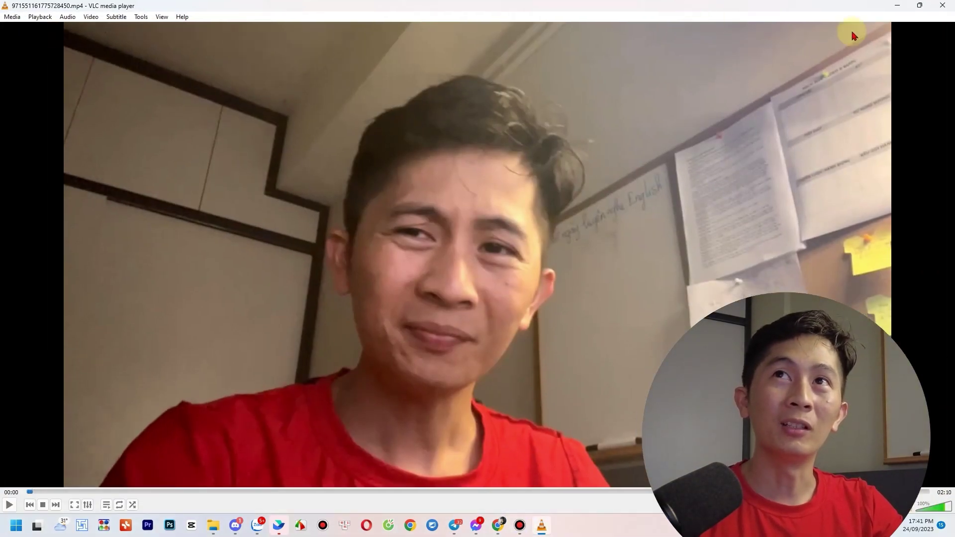
double_click(857, 9)
drag(948, 4, 409, 187)
drag(303, 187, 279, 236)
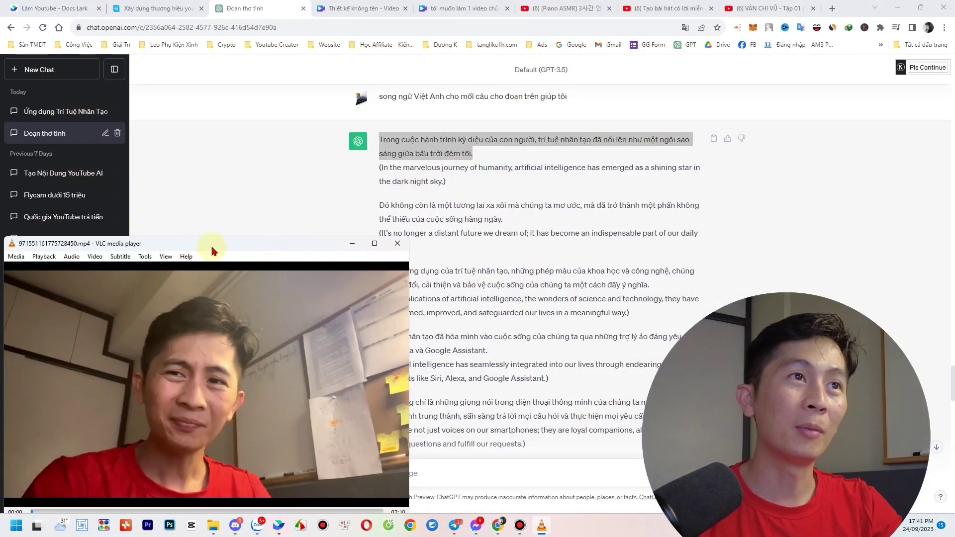
drag(213, 248, 229, 184)
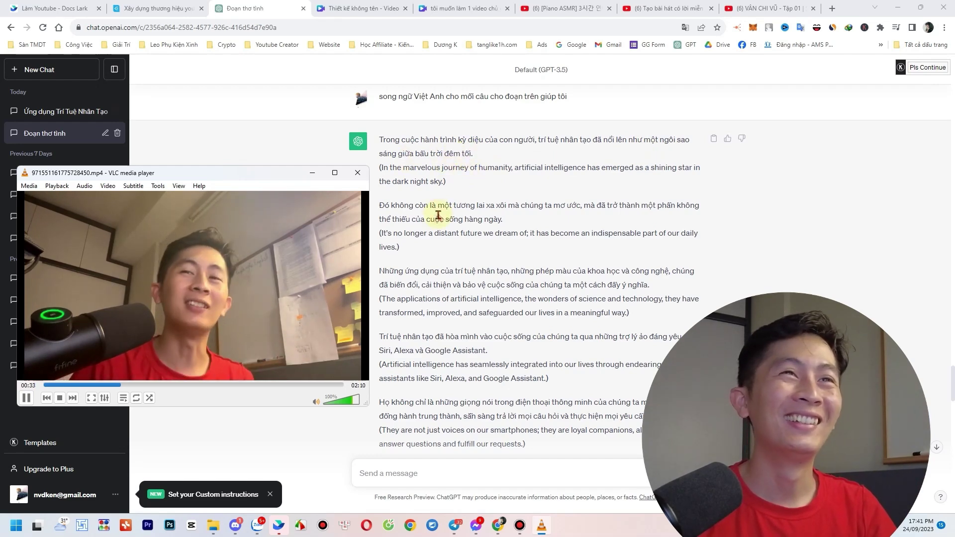
click(357, 172)
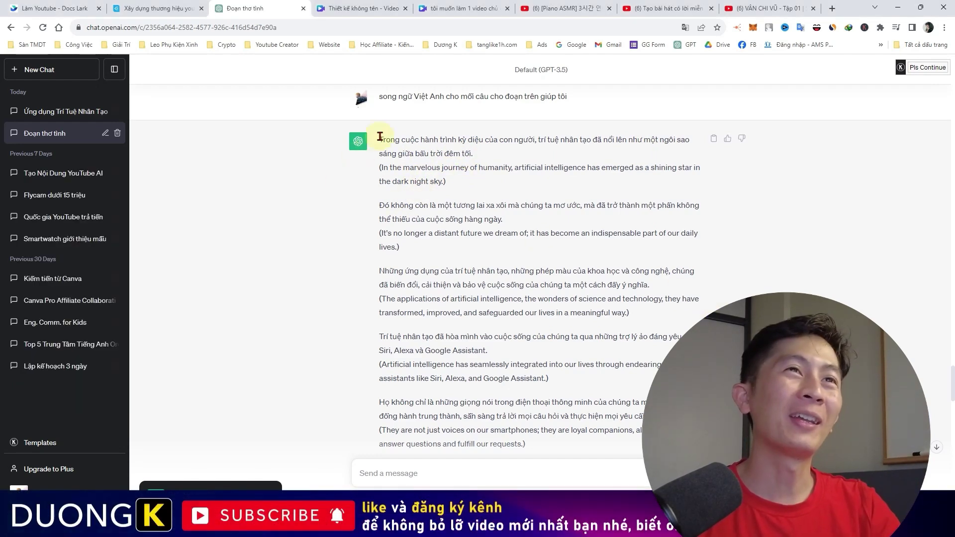
- Review the sentence-by-sentence Vietnamese-English script in the ChatGPT reply
mouse_move(379, 136)
mouse_down()
mouse_move(632, 402)
mouse_move(633, 390)
mouse_up()
scroll(633, 390, down, 10)
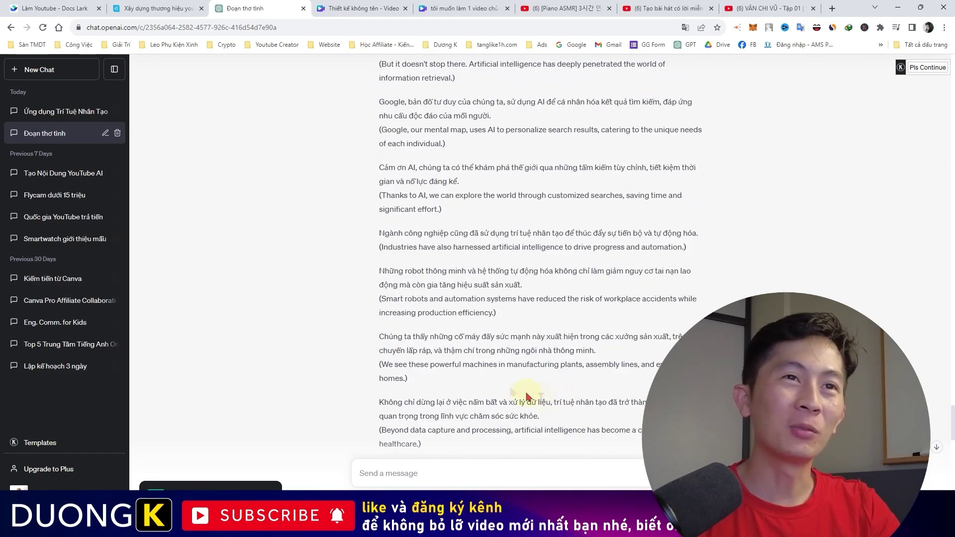
scroll(516, 384, down, 3)
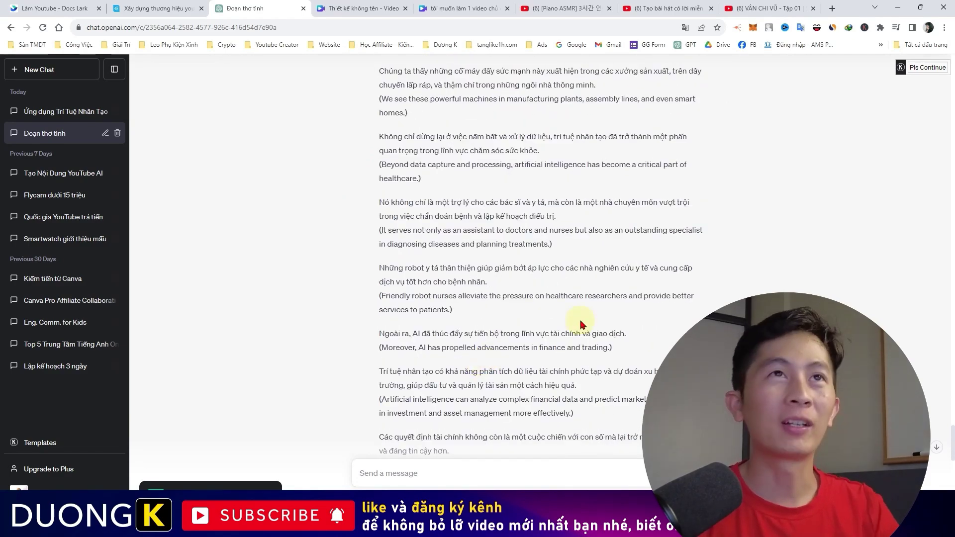
scroll(583, 325, up, 5)
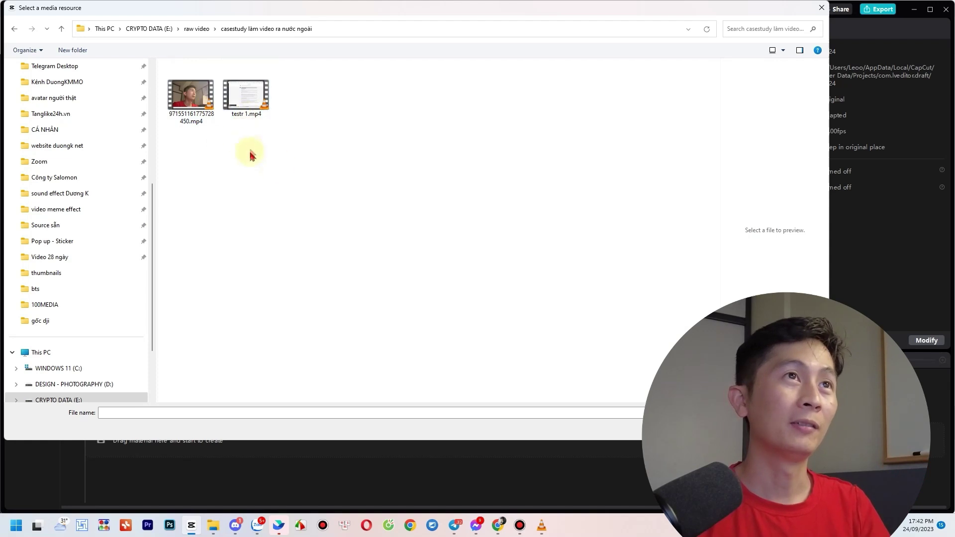
- Import the clip 971551161775728450.mp4 into CapCut, and shrink its picture into the lower-right corner of the video frame
key(ctrl+a)
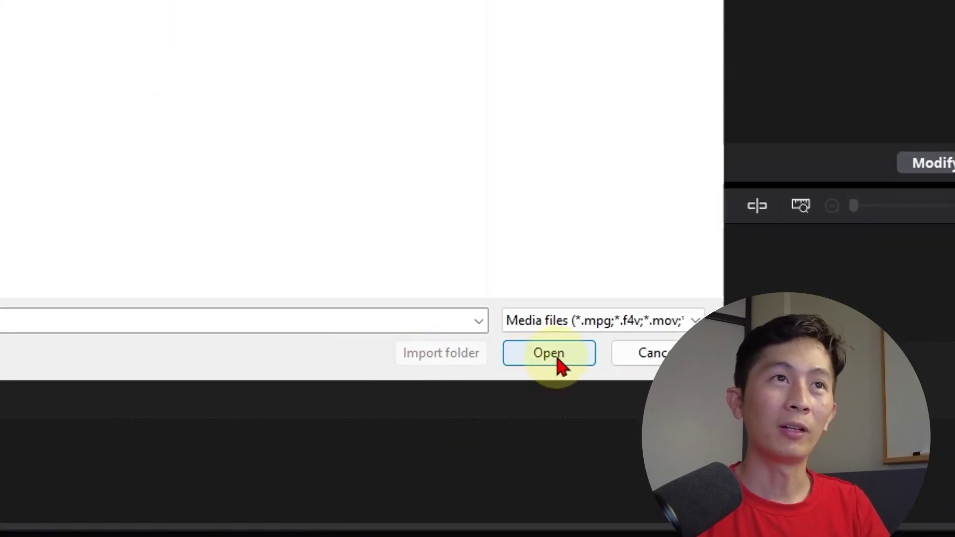
click(750, 431)
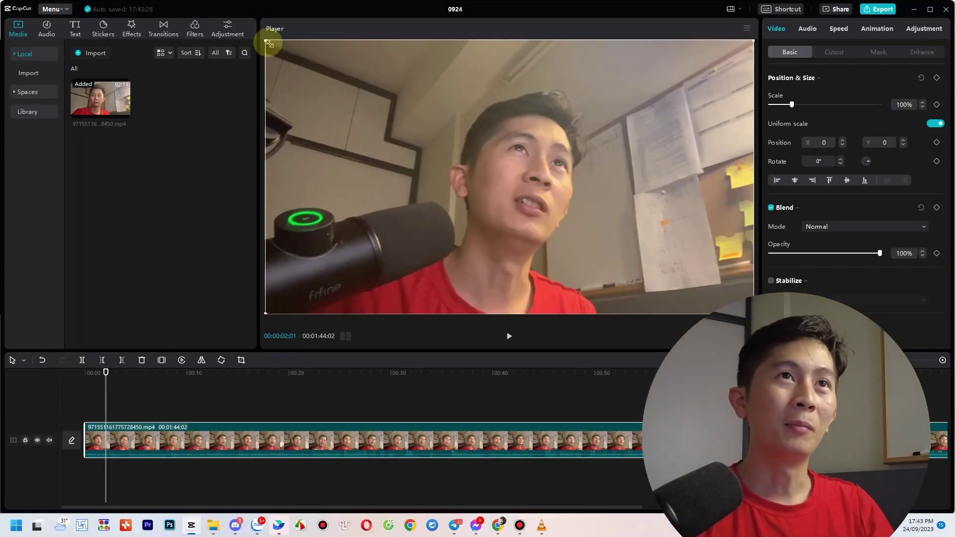
drag(266, 42, 484, 115)
drag(521, 179, 703, 282)
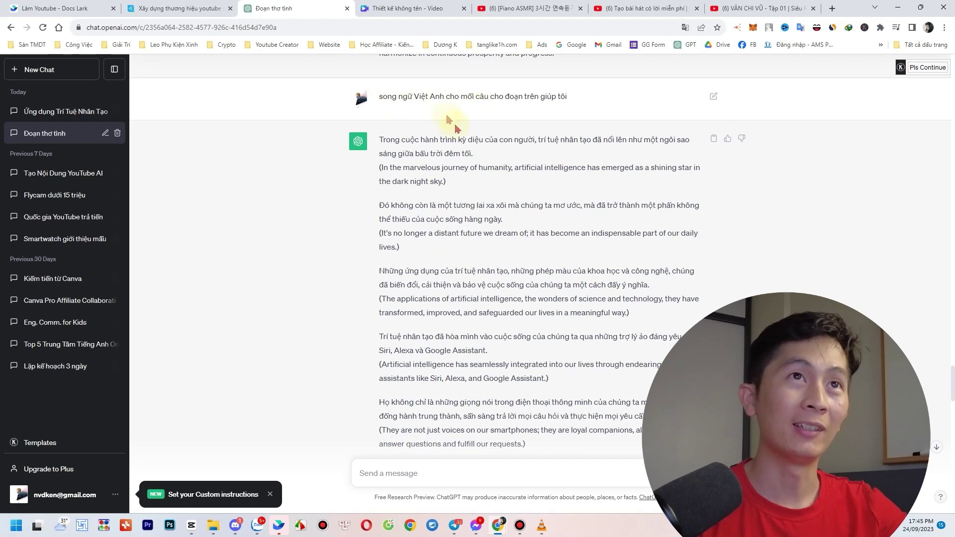
- Copy the first English sentence, "In the marvelous journey of humanity, ... dark night sky", from the ChatGPT reply in the browser
drag(434, 149, 475, 153)
triple_click(443, 152)
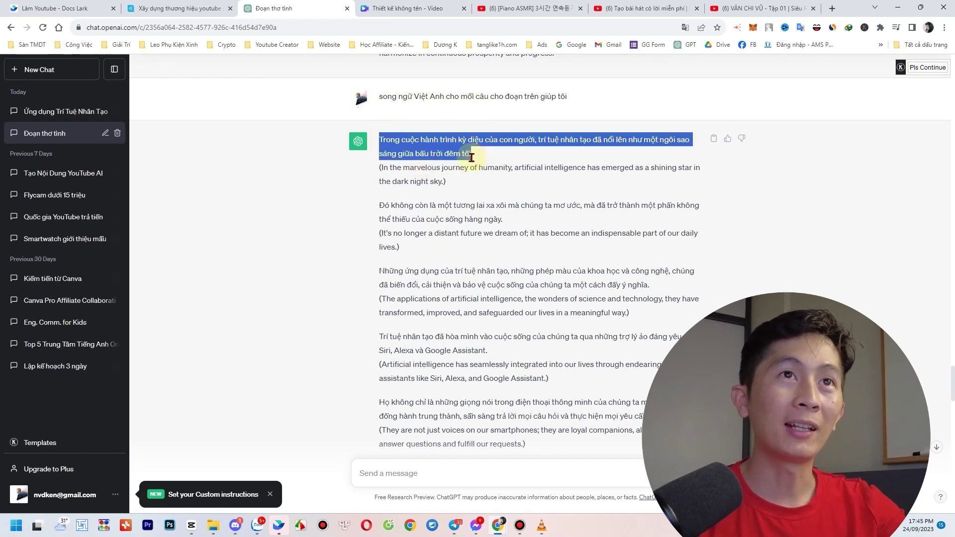
click(386, 169)
drag(384, 169, 449, 185)
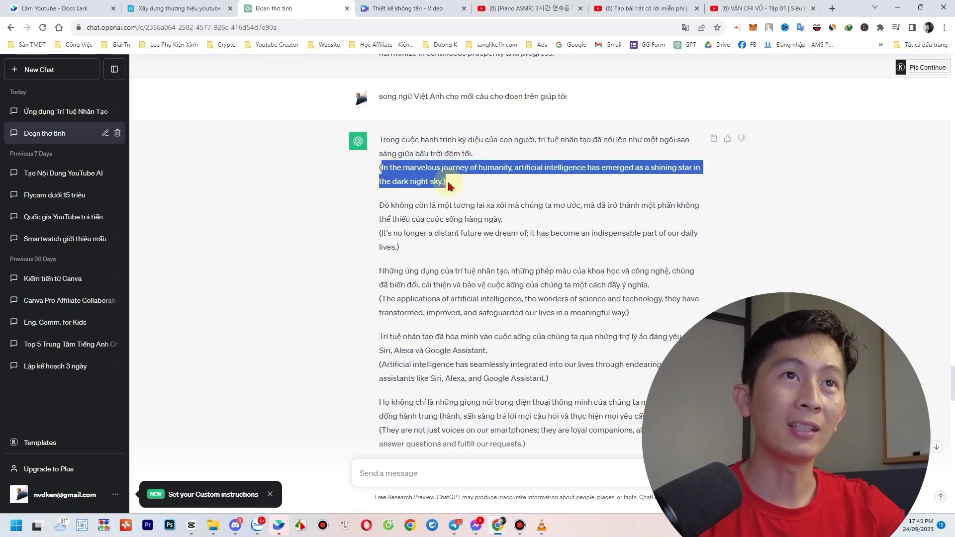
right_click(407, 165)
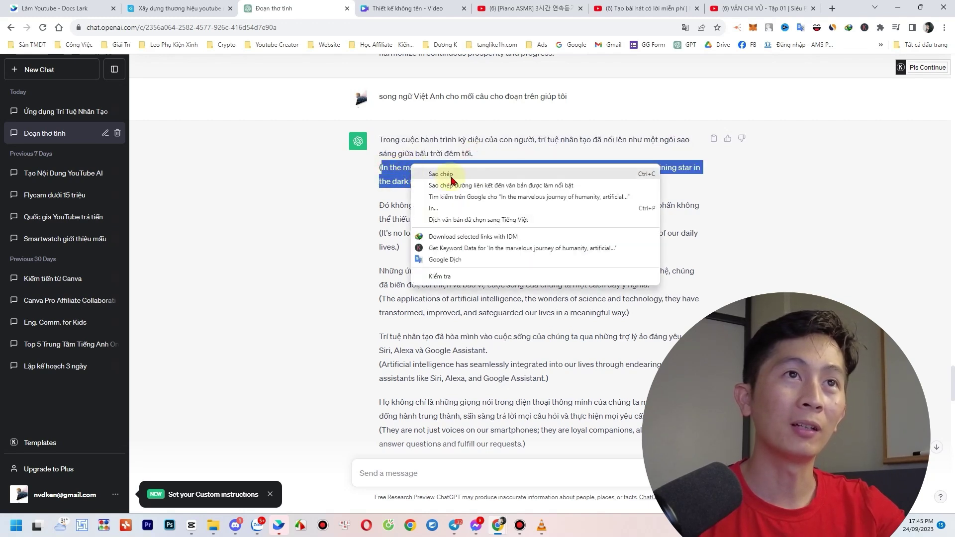
click(428, 171)
- Switch to CapCut and play the clip through the first spoken sentence, stopping the playhead at 00:00:07:29
key(alt+Tab)
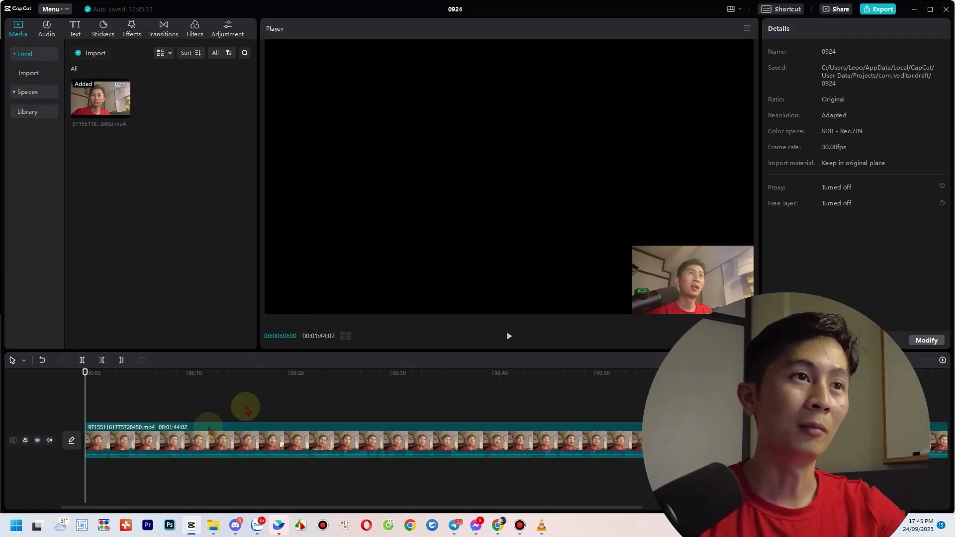
drag(83, 372, 167, 376)
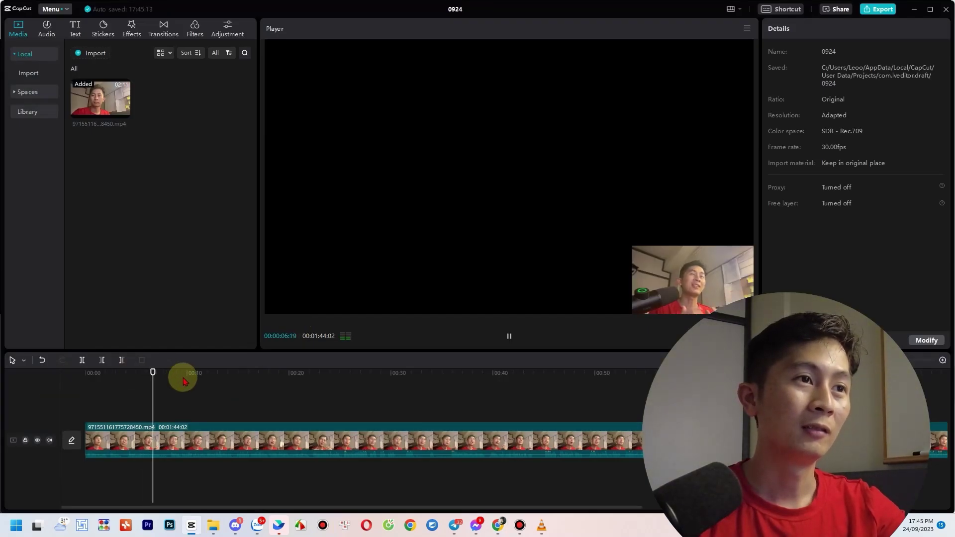
key(space)
key(alt+Tab)
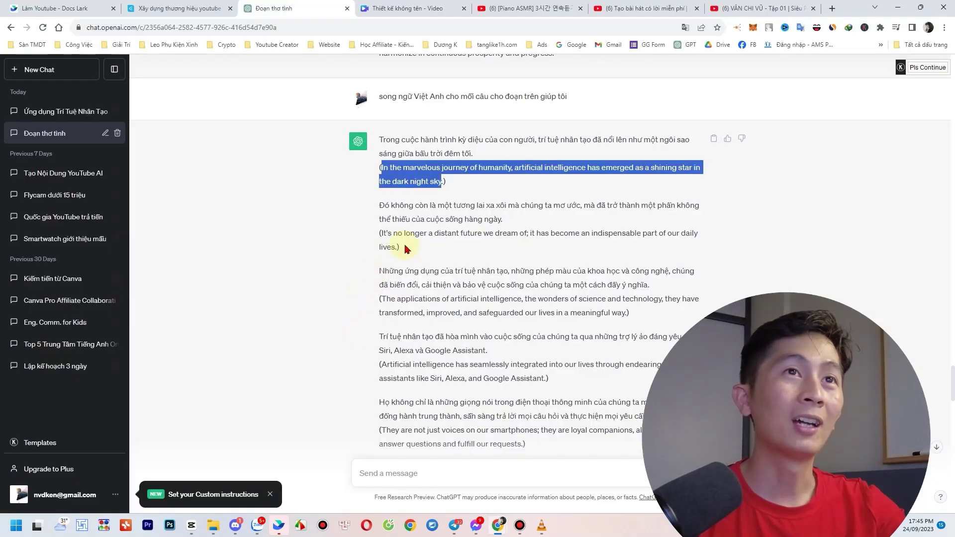
key(alt+Tab)
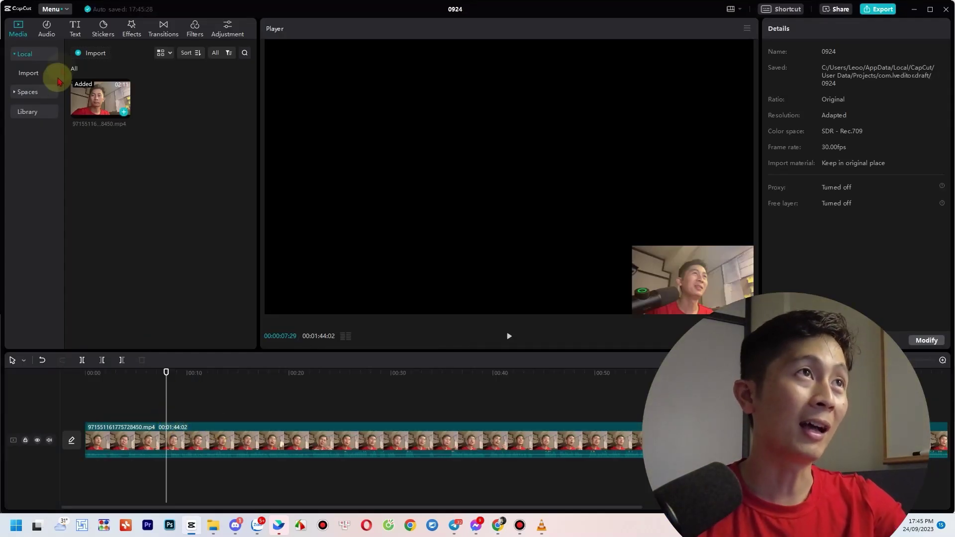
- Add a default text clip and fit it between the timeline start and 00:00:07:29, above the video
click(76, 29)
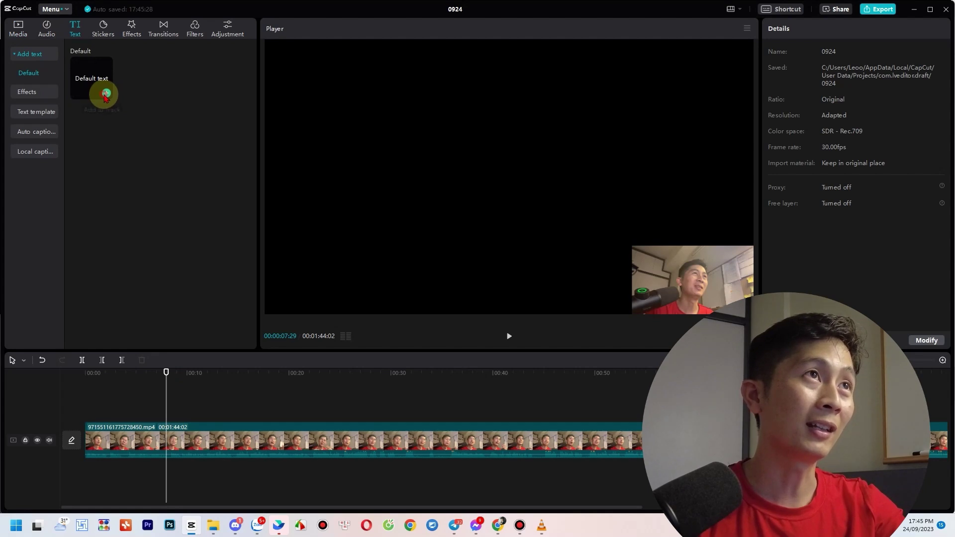
click(106, 94)
drag(172, 413, 70, 413)
click(120, 374)
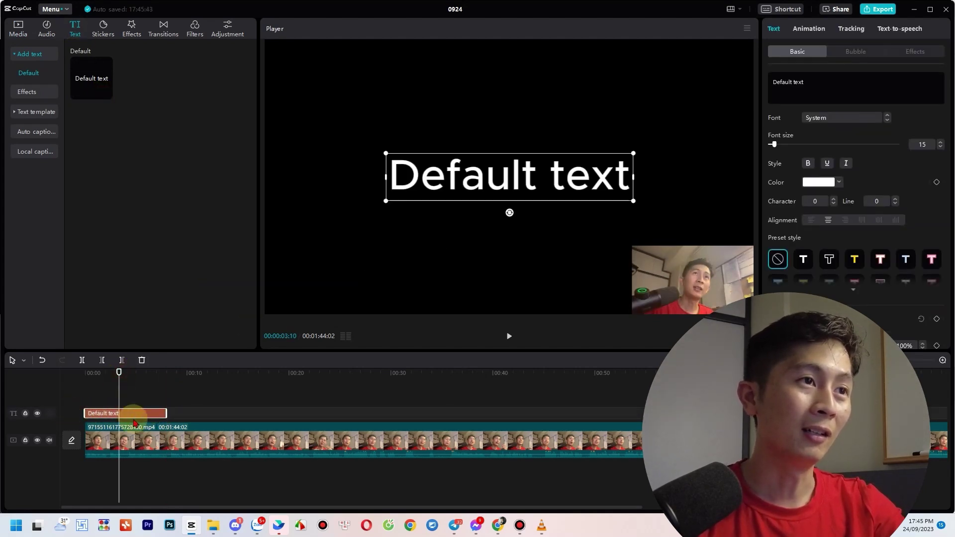
- Shrink the default text to about half its size and move it near the bottom of the video frame
drag(637, 158, 572, 164)
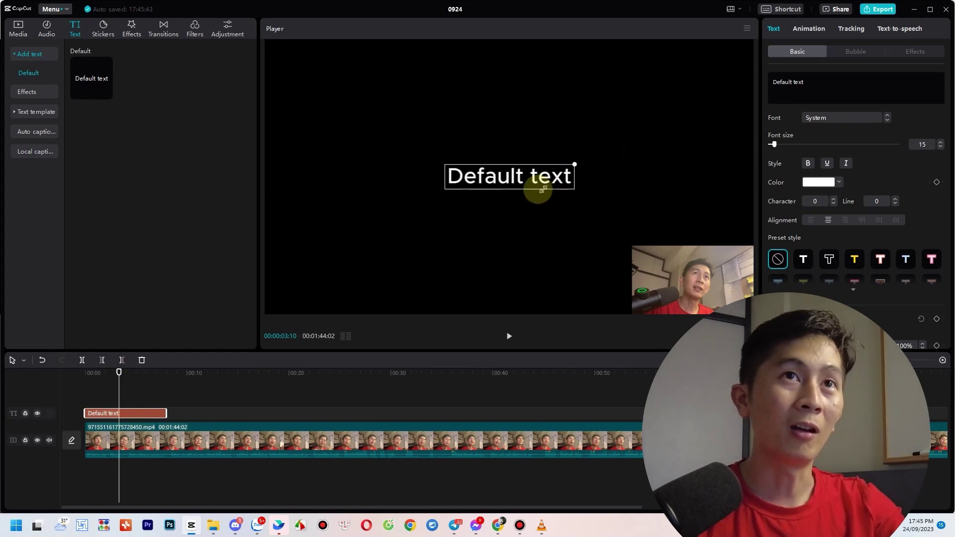
drag(510, 199, 526, 279)
scroll(528, 281, down, 3)
- Replace the default text with the copied English sentence and insert a line break after "humanity,"
double_click(530, 285)
key(ctrl+v)
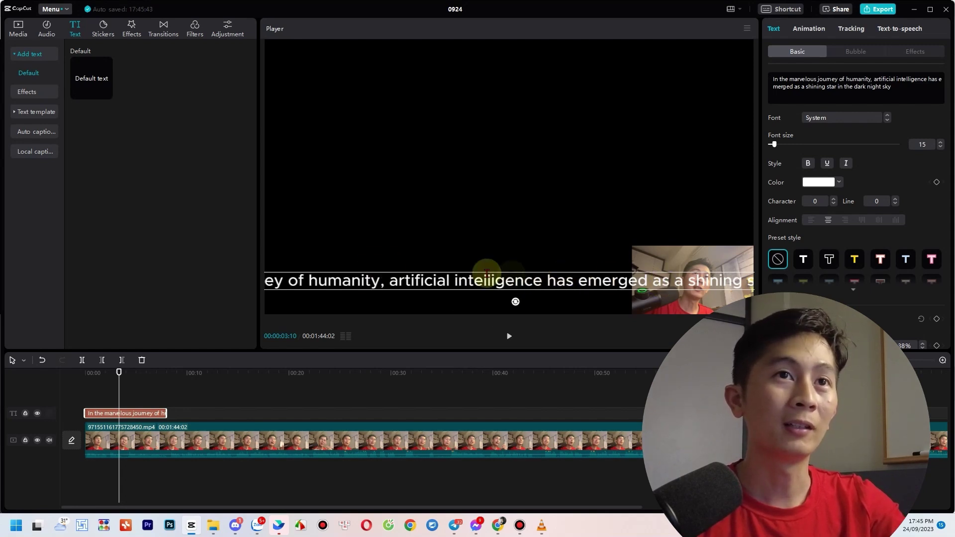
key(Return)
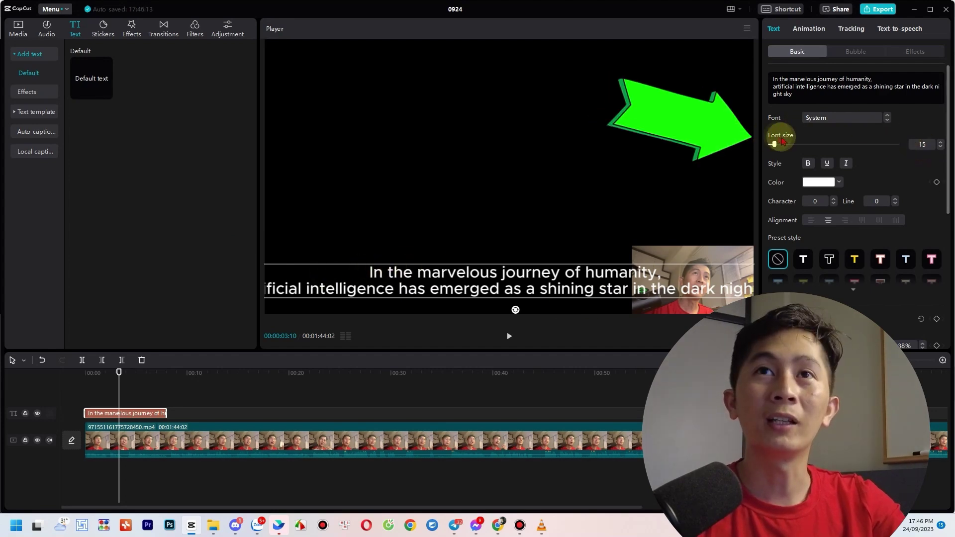
- Set the caption's font size to 12 and move it to the top centre of the video frame
drag(775, 144, 773, 144)
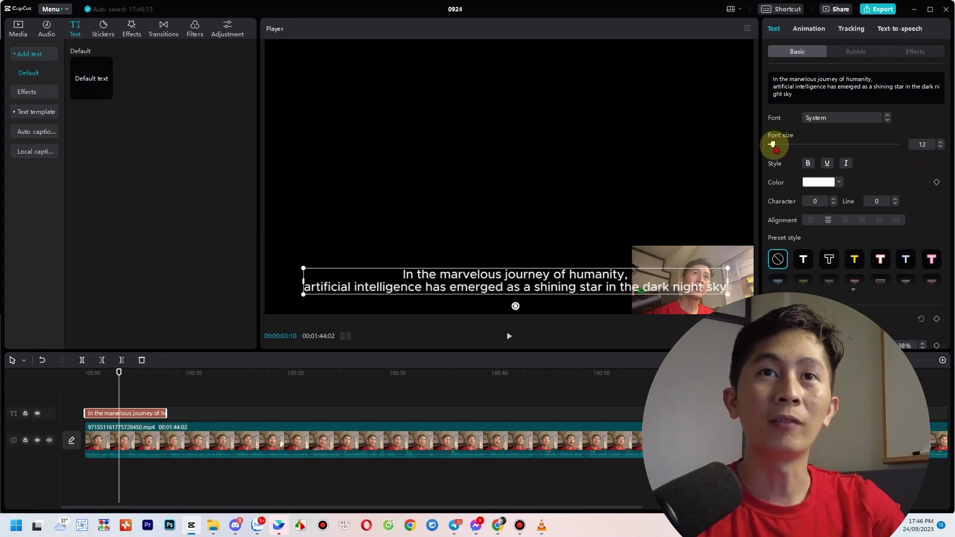
drag(459, 280, 456, 58)
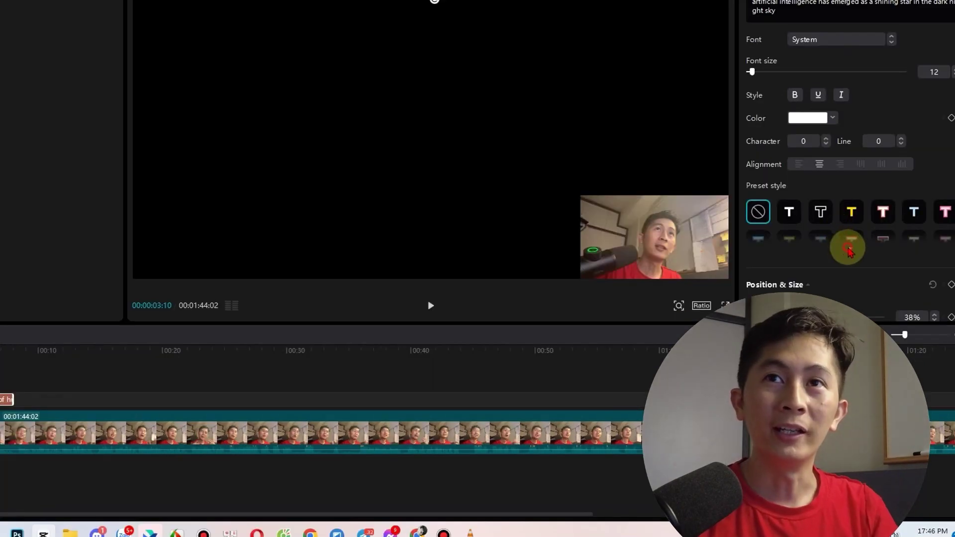
click(849, 249)
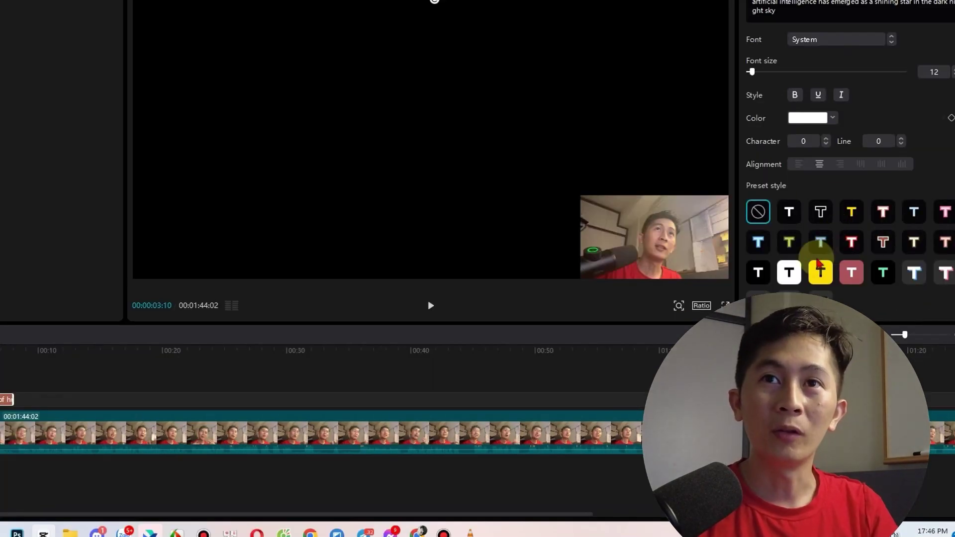
scroll(789, 249, down, 1)
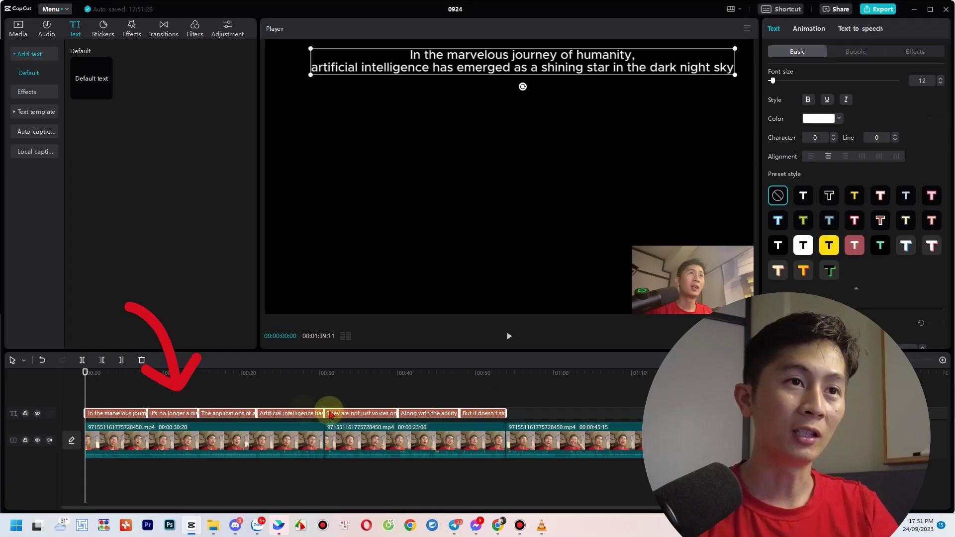
- Generate text-to-speech narration for all seven captions together with the Serious Female voice
click(849, 30)
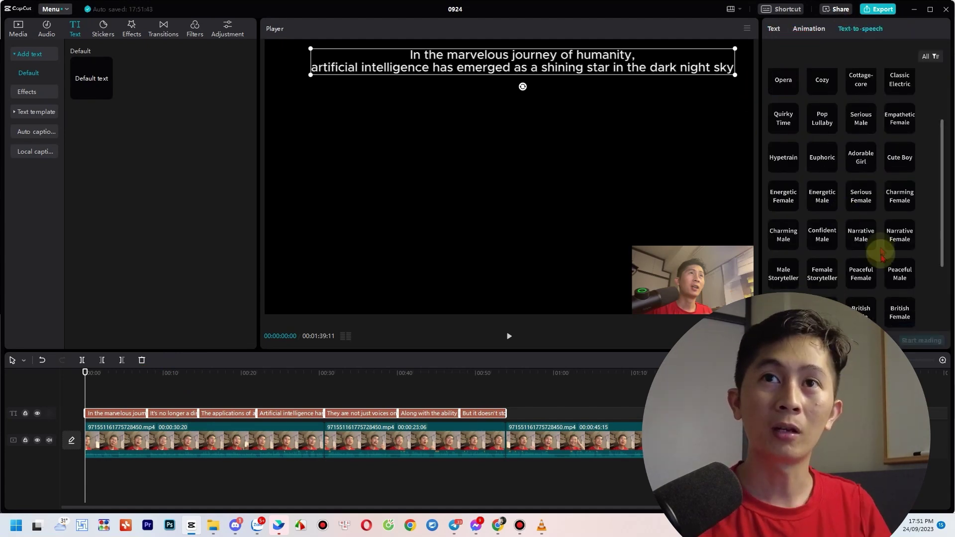
click(862, 199)
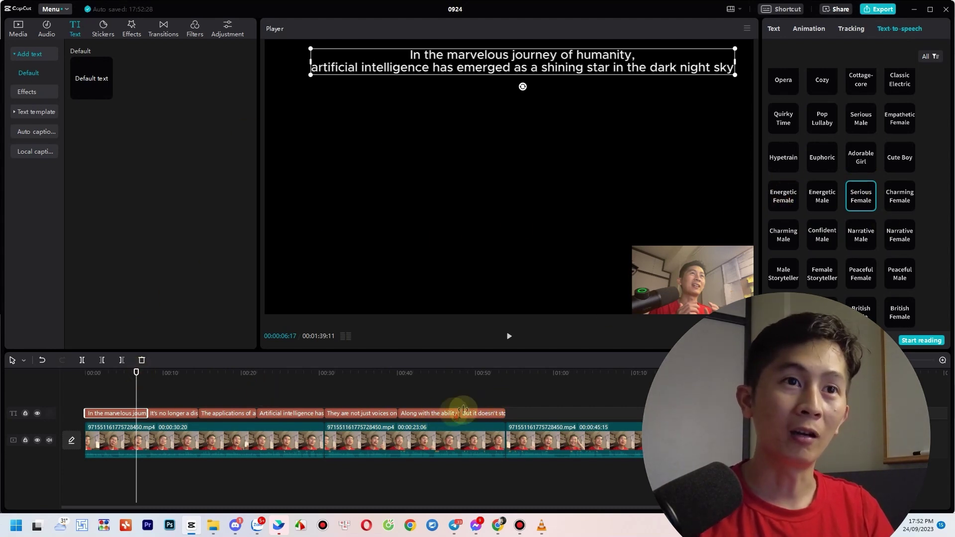
click(493, 393)
click(90, 414)
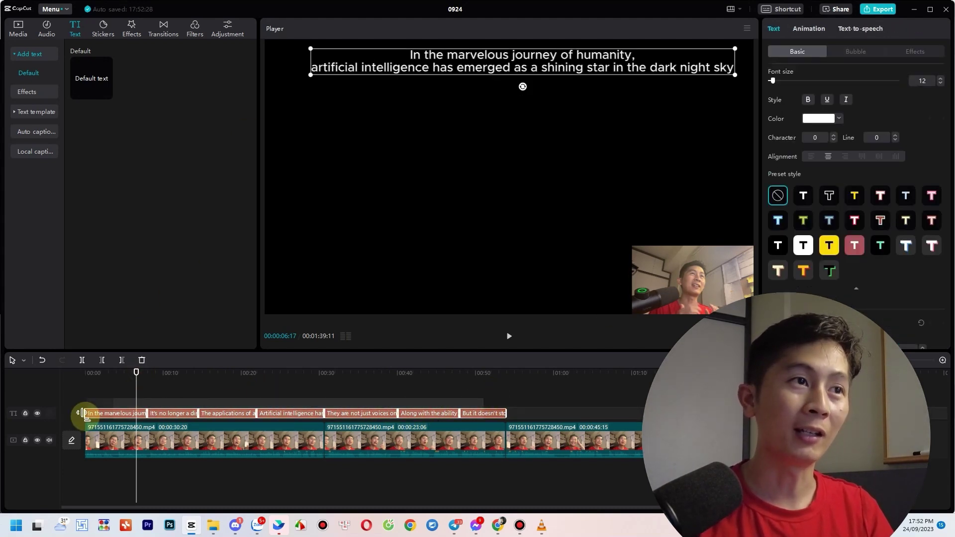
click(866, 31)
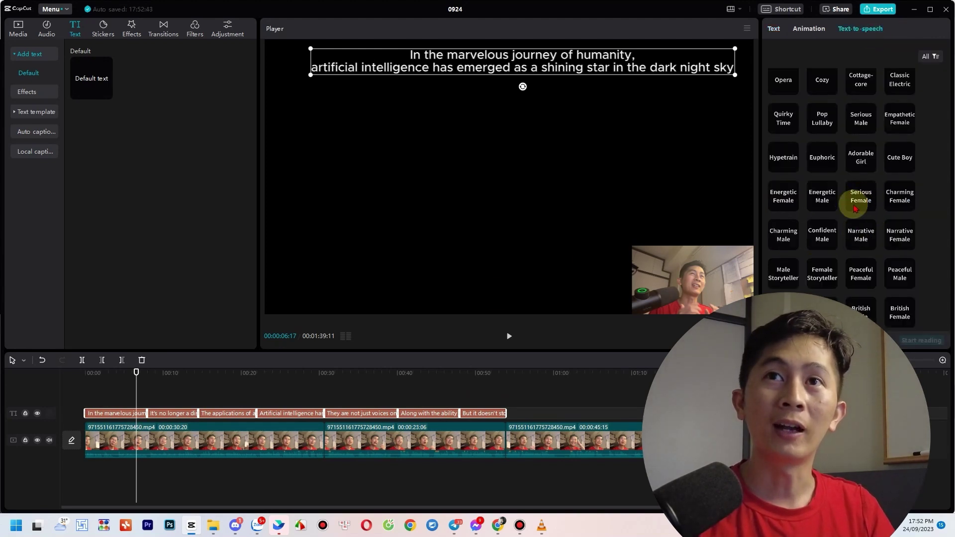
click(856, 209)
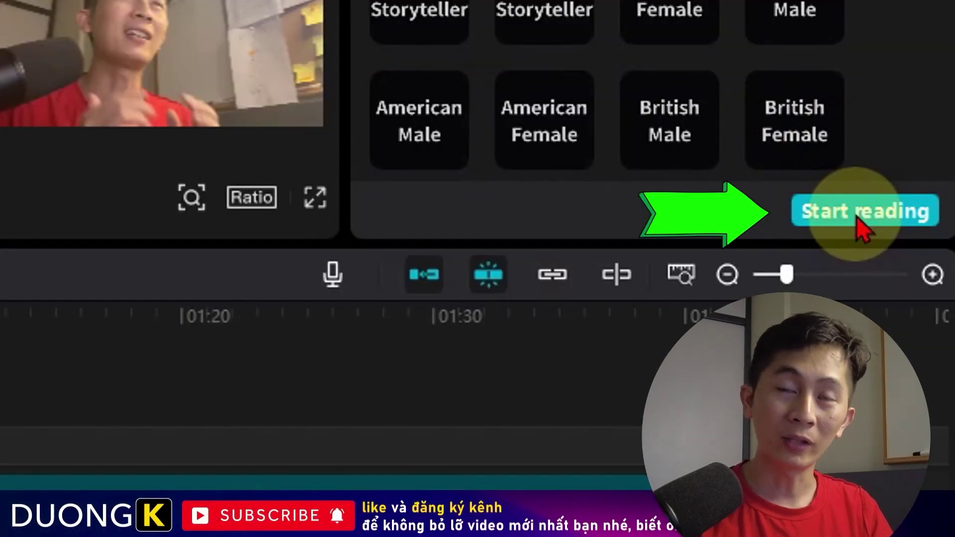
click(920, 342)
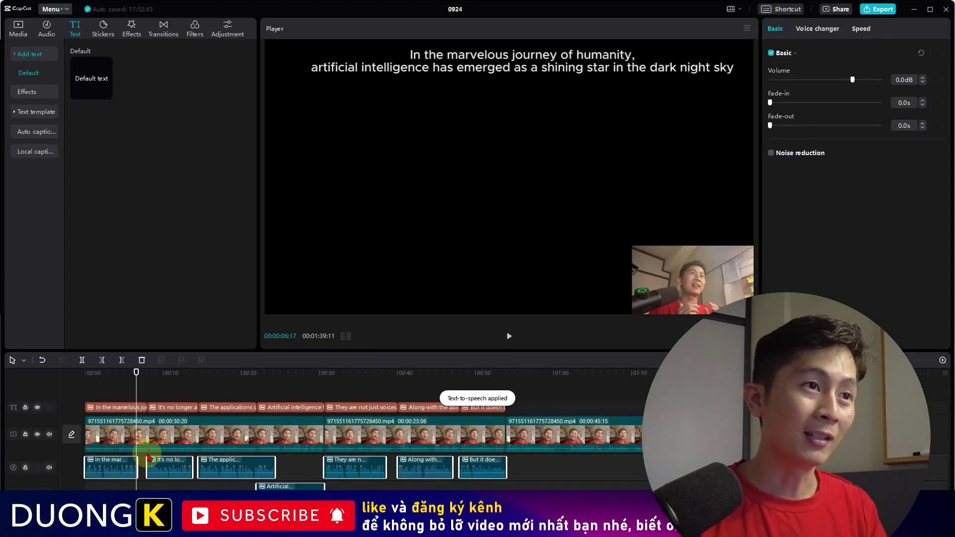
- Shift the narration clips earlier on the audio track so that each starts right after the preceding one
click(214, 485)
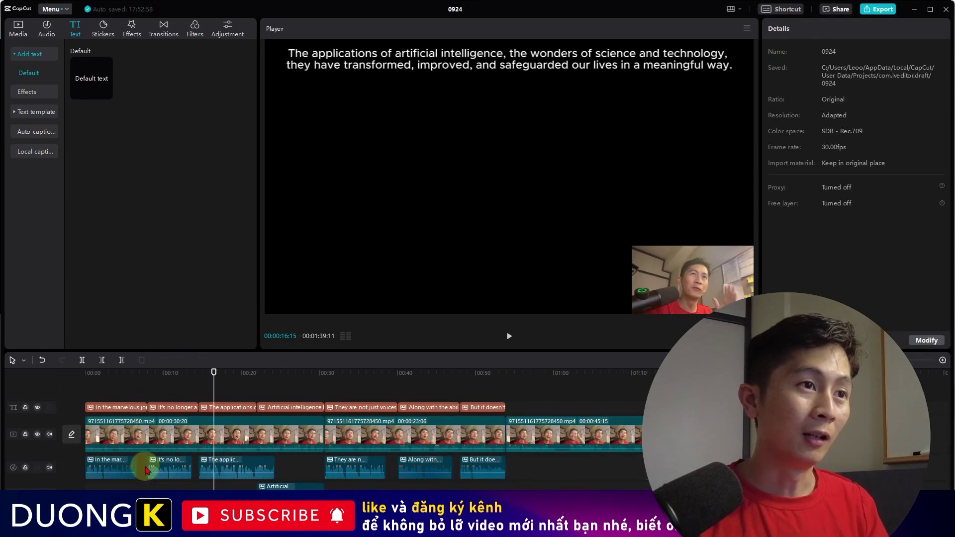
drag(169, 470, 159, 467)
drag(236, 468, 218, 468)
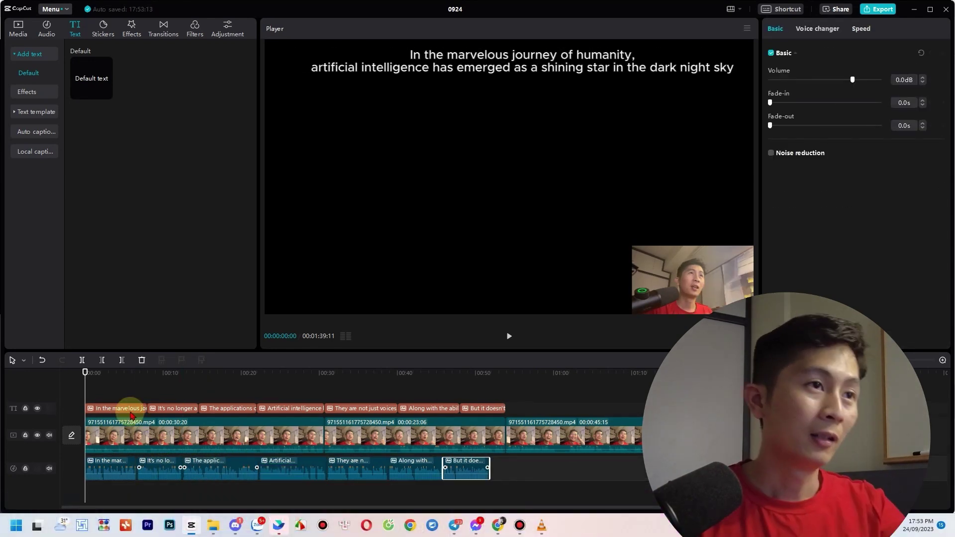
- Trim and move the text captions so that each one lines up with its matching narration clip
click(128, 407)
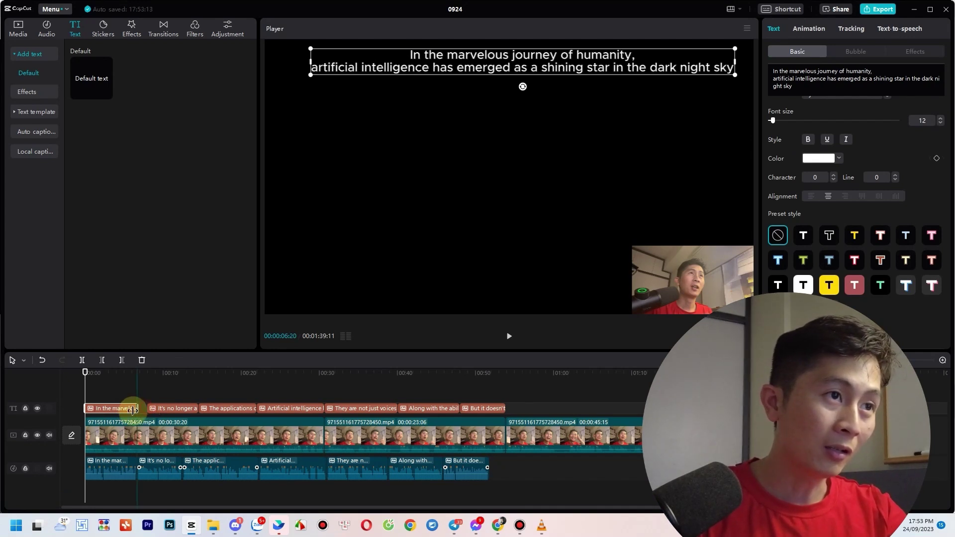
drag(133, 409, 167, 415)
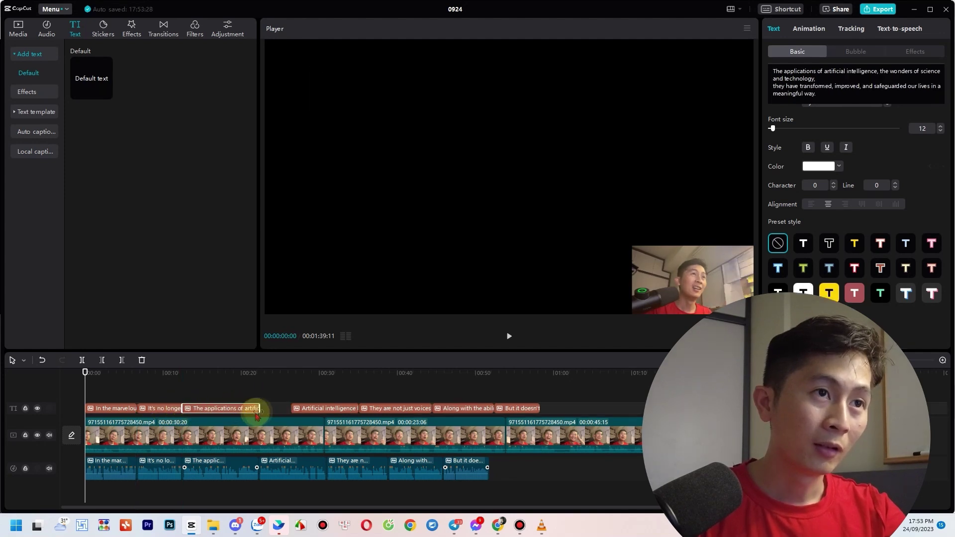
drag(256, 413, 258, 411)
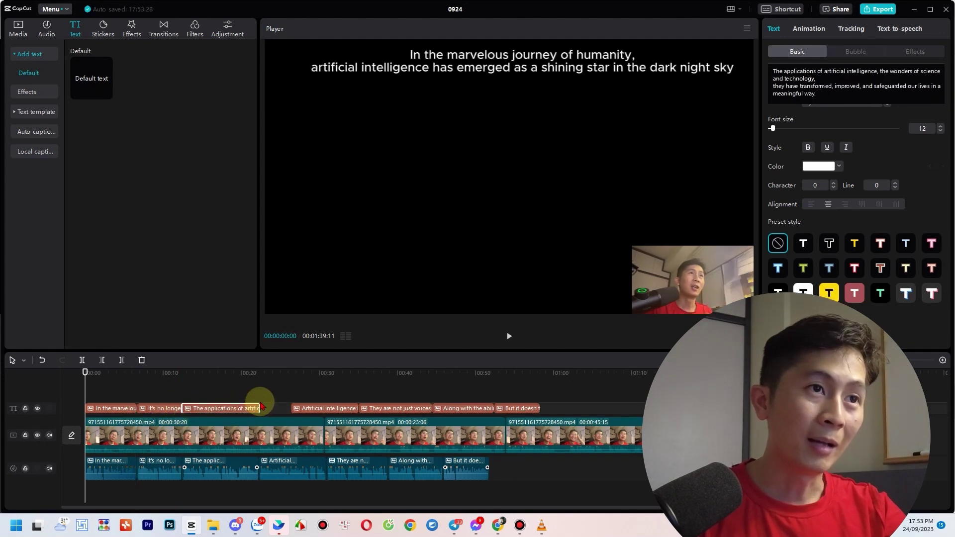
drag(319, 414, 277, 413)
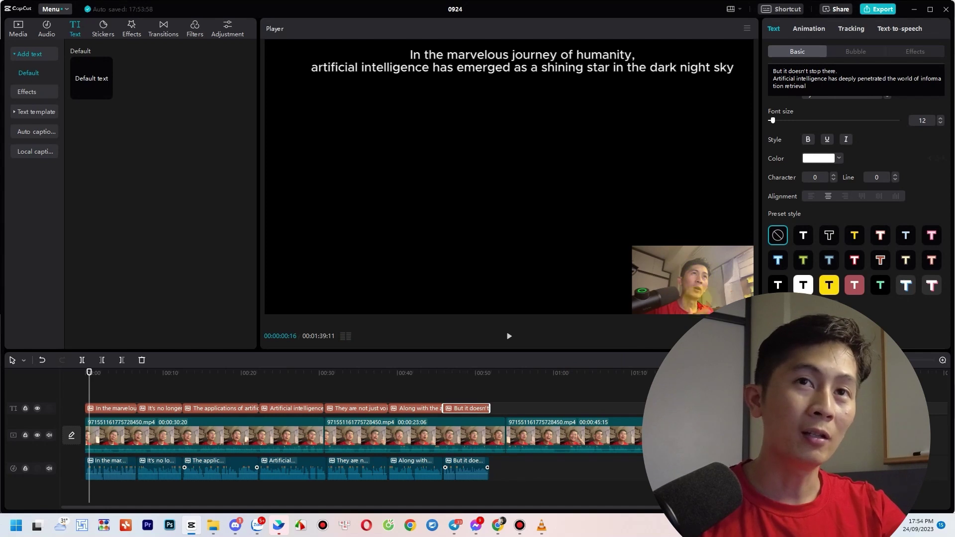
- Lower the original audio volume of the first talking-head clip and play the result
click(124, 470)
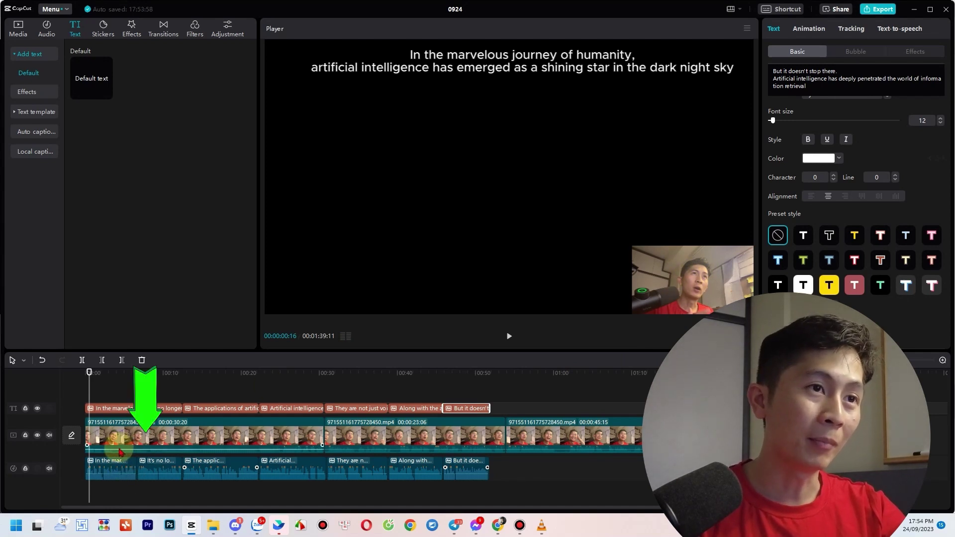
click(116, 450)
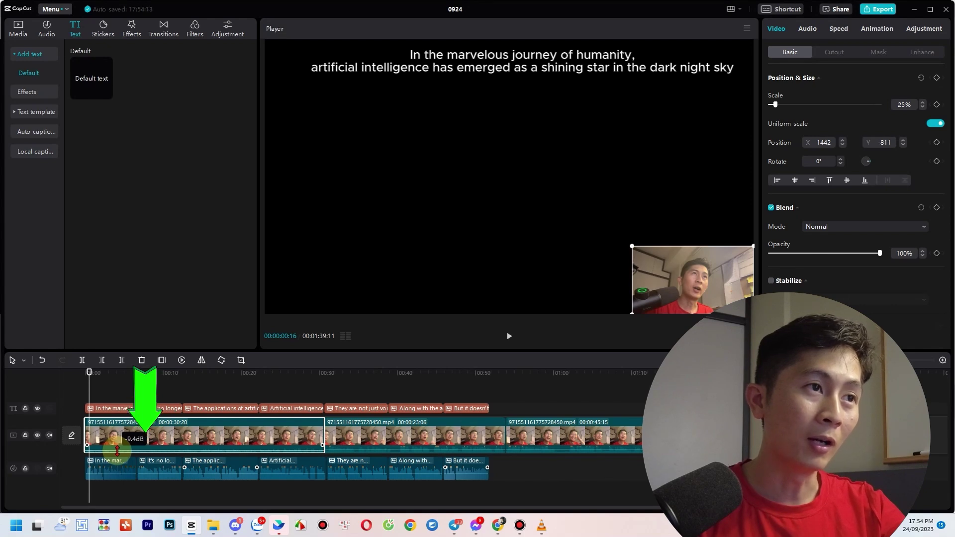
key(space)
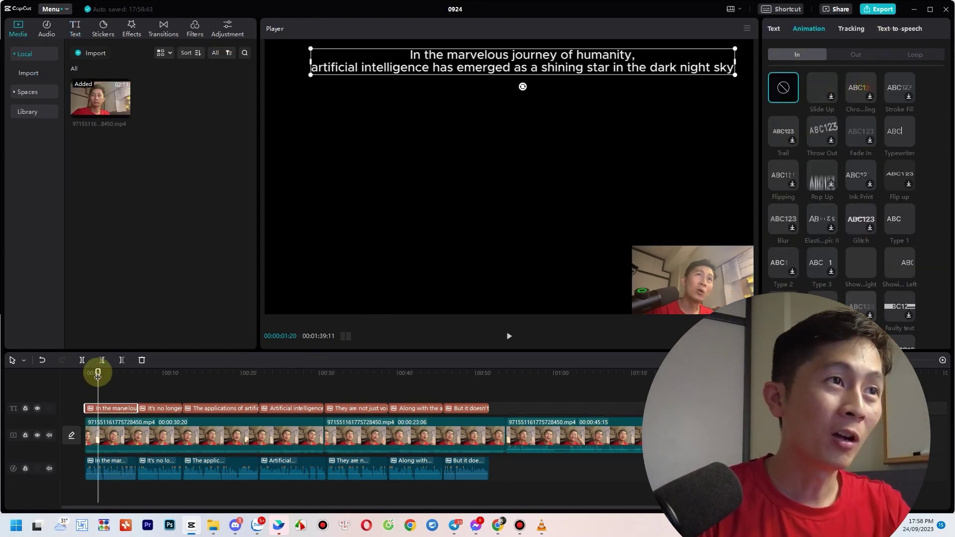
- Apply the Typewriter entrance animation to the first caption with a duration of 2.9 s and preview it from the start
drag(98, 374, 85, 374)
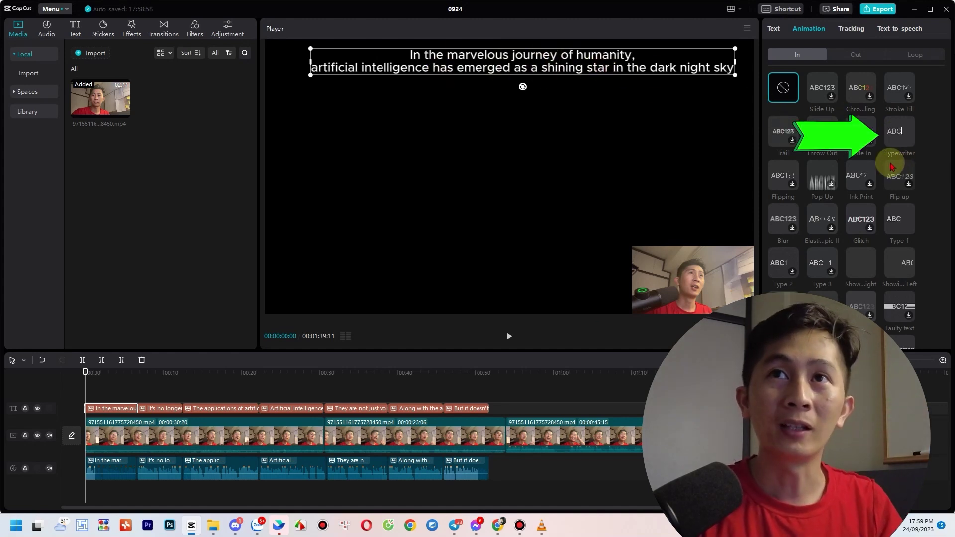
click(898, 133)
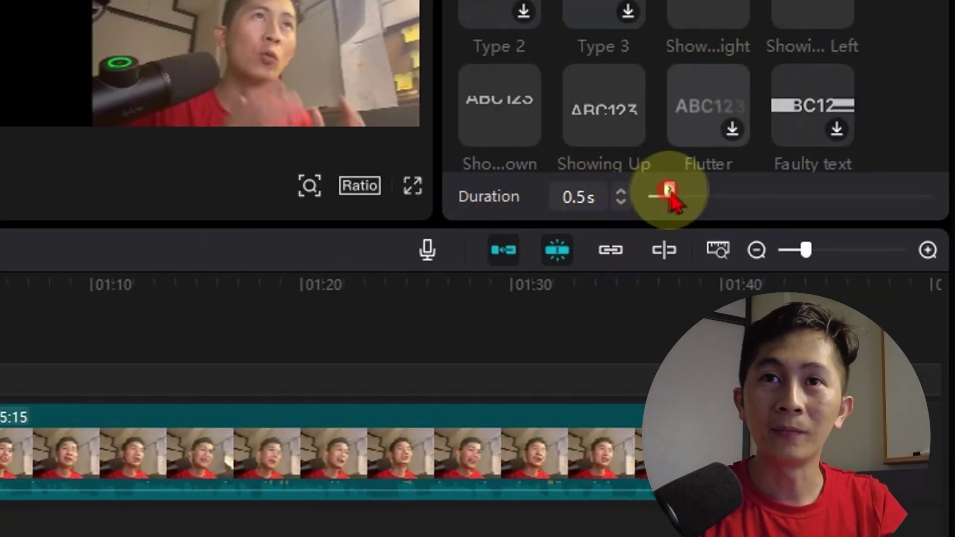
mouse_move(671, 195)
mouse_down()
mouse_move(744, 216)
mouse_move(824, 216)
mouse_up()
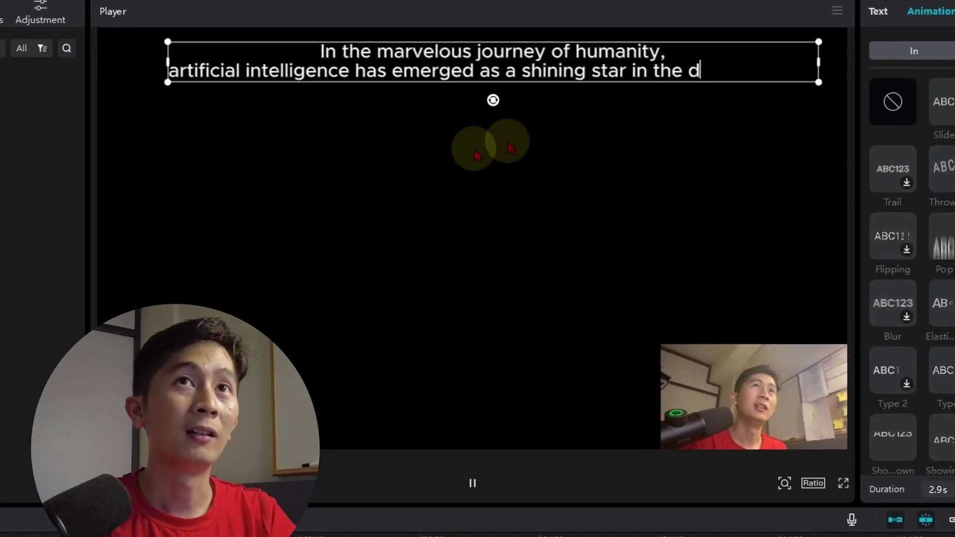
key(space)
- Extend the first caption's Typewriter animation to the maximum duration and play the caption back
click(94, 384)
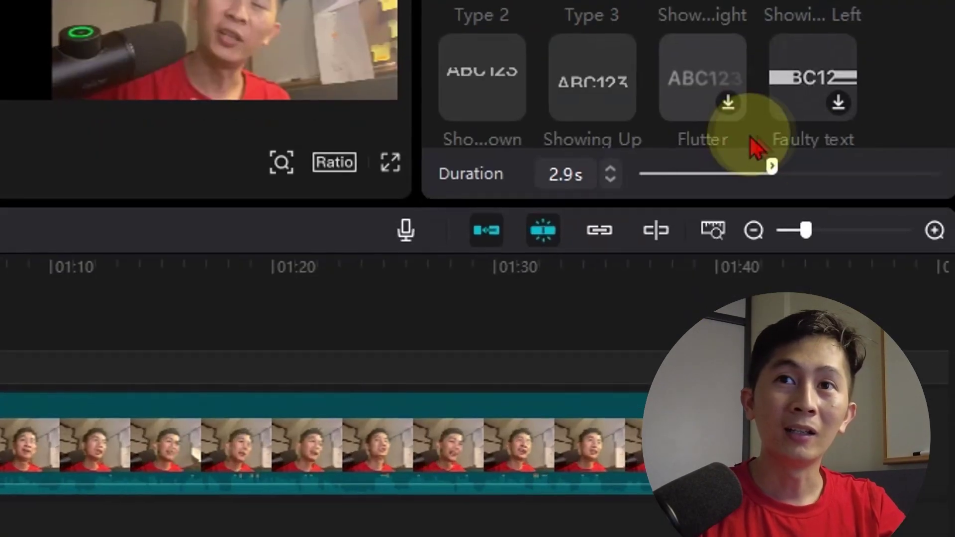
drag(772, 162, 849, 171)
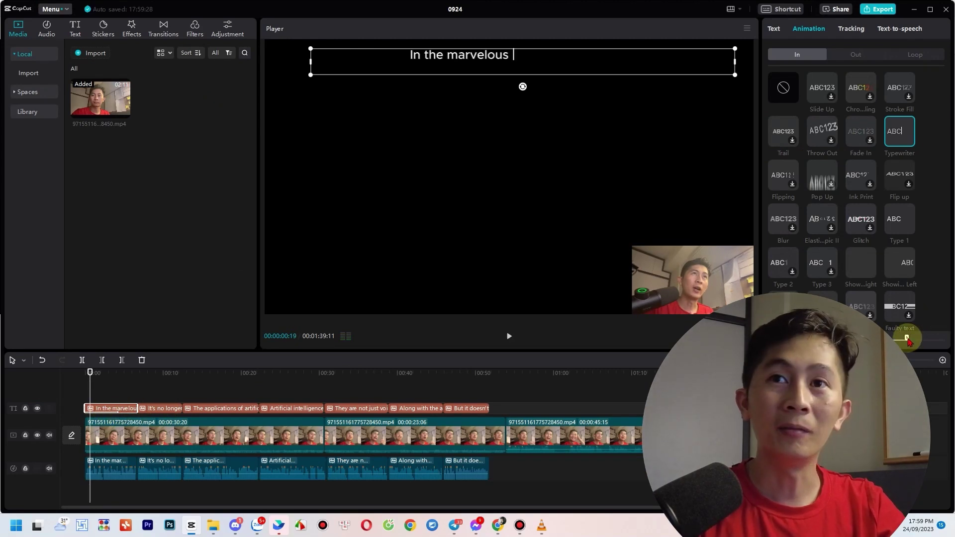
key(space)
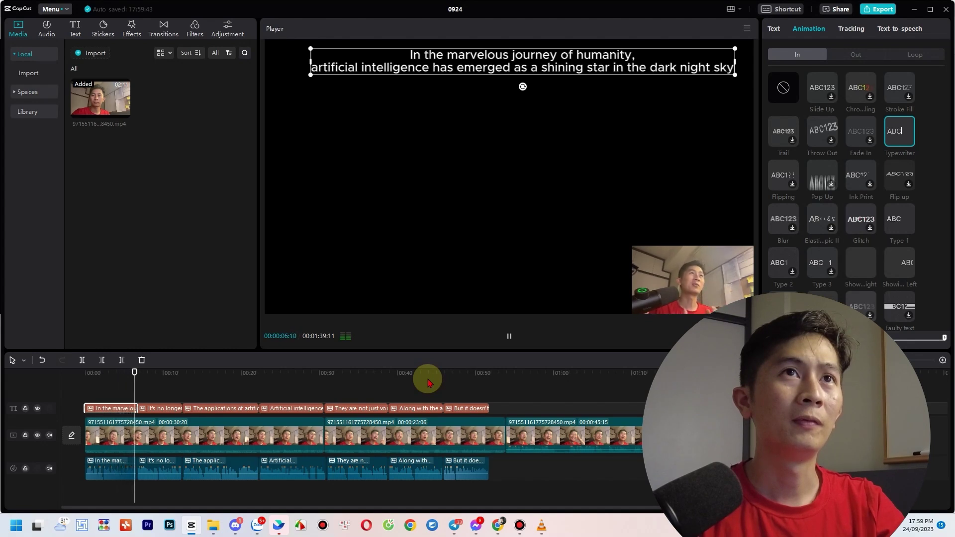
- Select the second caption, "It's no longer a distant future we dream of", and open its animation options
click(142, 376)
click(158, 408)
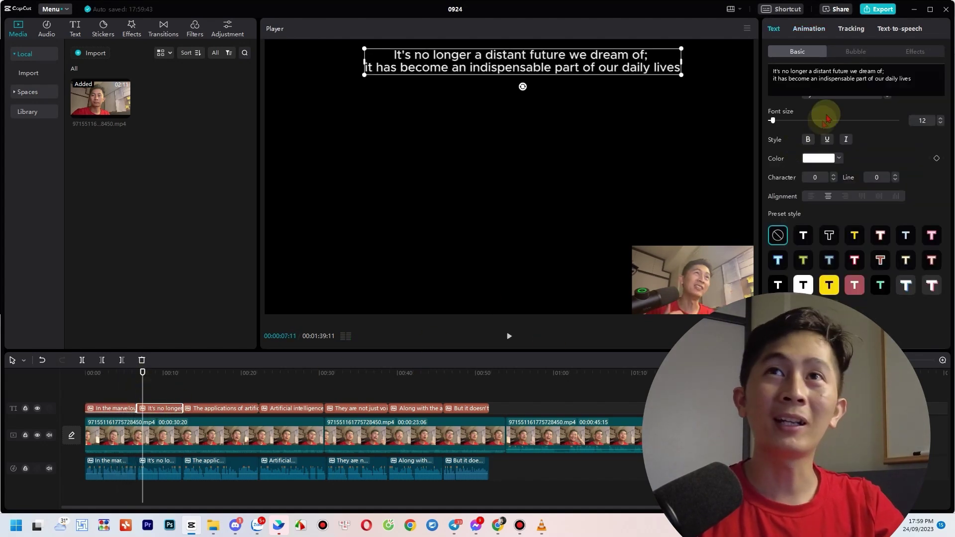
click(809, 28)
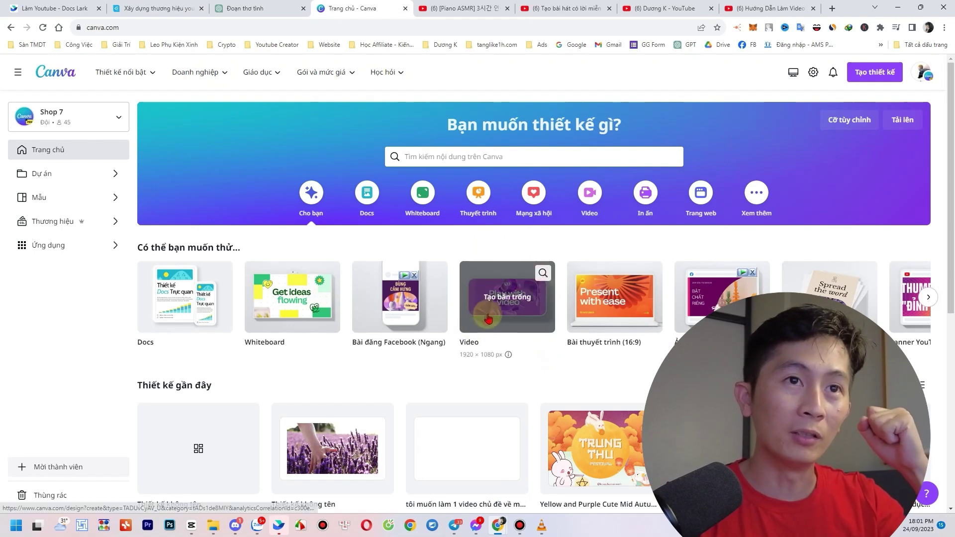
- Create a blank 1920 × 1080 video design in Canva, browse the video templates and activate the template search
click(510, 297)
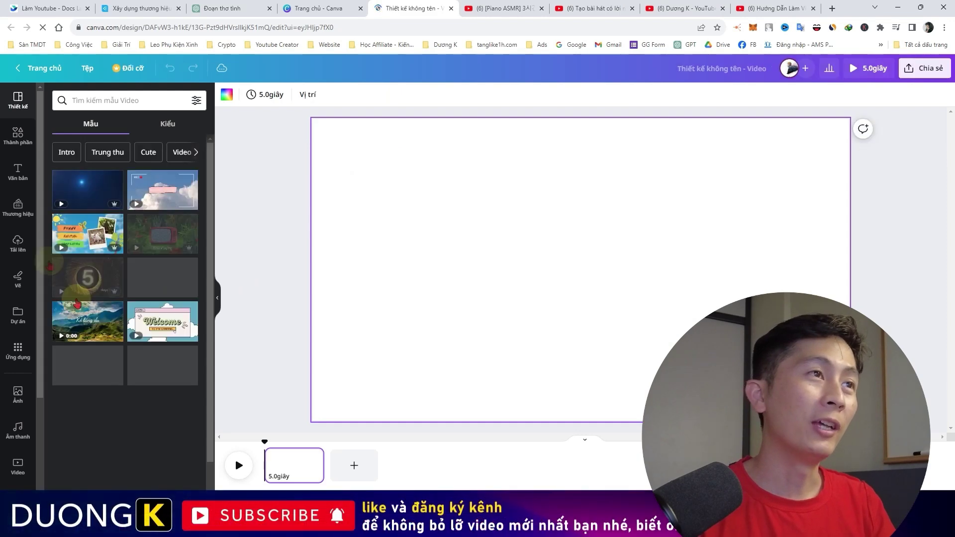
scroll(151, 321, down, 3)
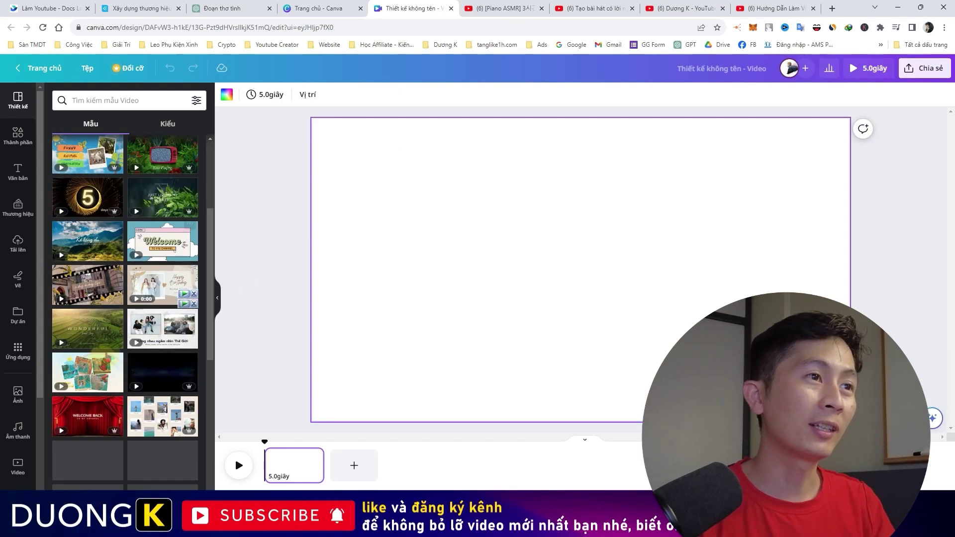
scroll(107, 350, up, 3)
click(103, 100)
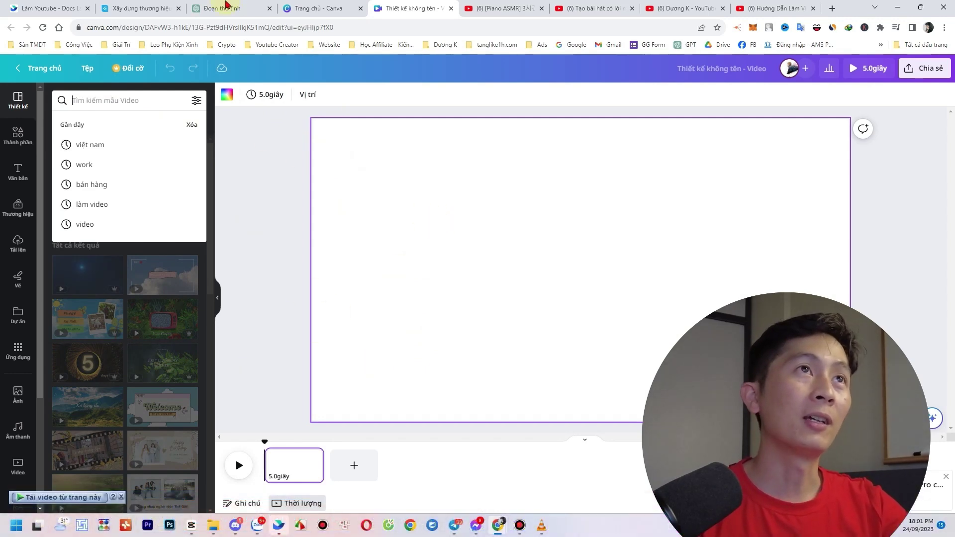
- Copy the phrase "trí tuệ nhân tạo" from the first Vietnamese sentence of the bilingual script in ChatGPT
click(225, 5)
scroll(523, 294, down, 10)
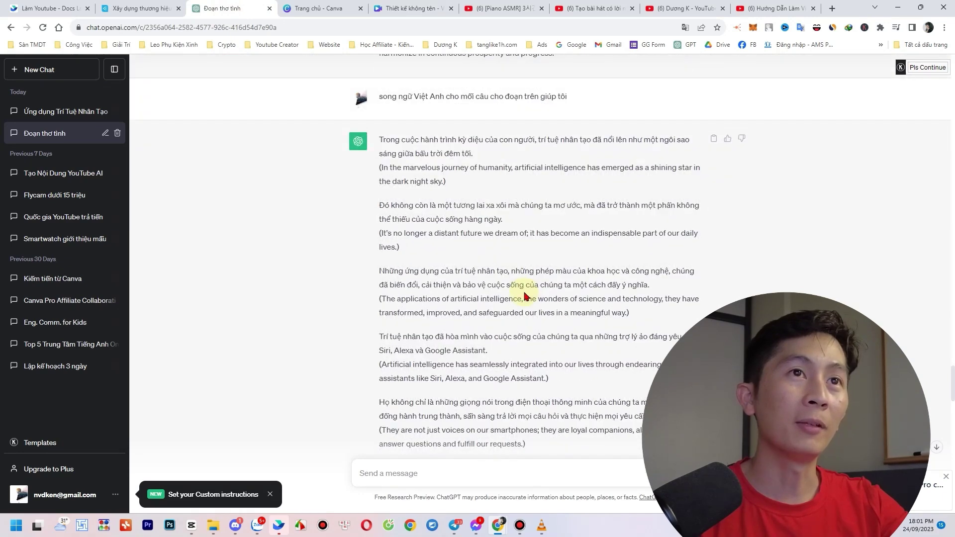
drag(381, 139, 459, 157)
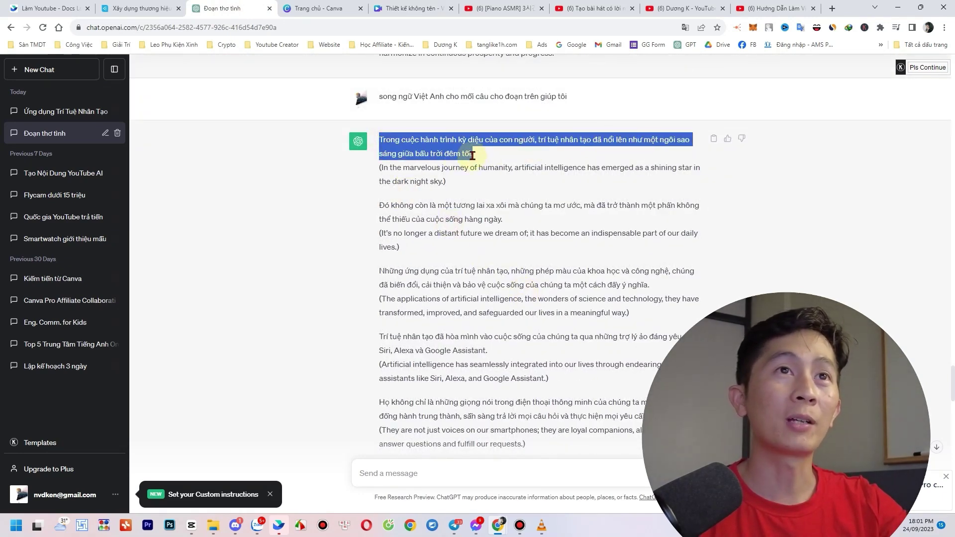
click(472, 155)
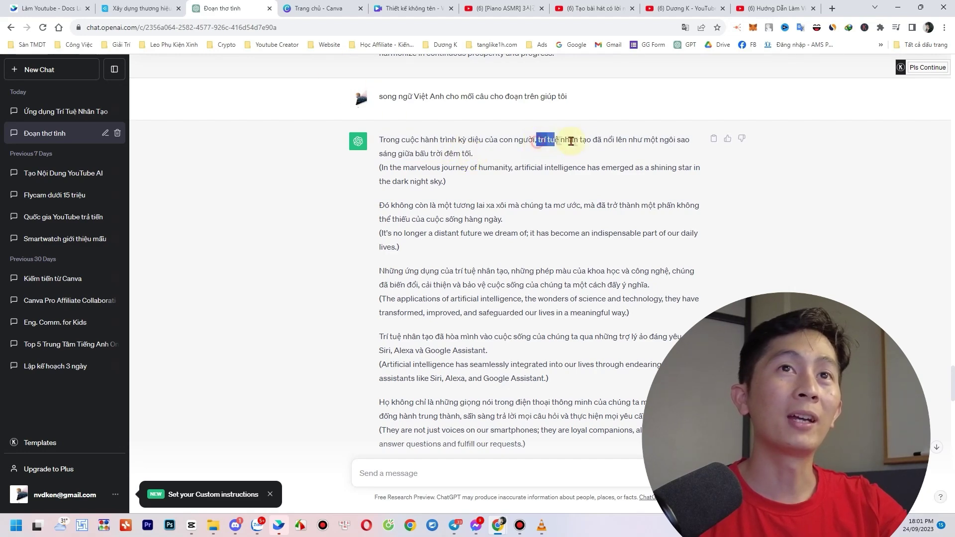
- Return to the Canva video design and search its stock videos for "trí tuệ nhân tạo"
click(309, 5)
click(149, 103)
text(trí tuệ nhân tạo)
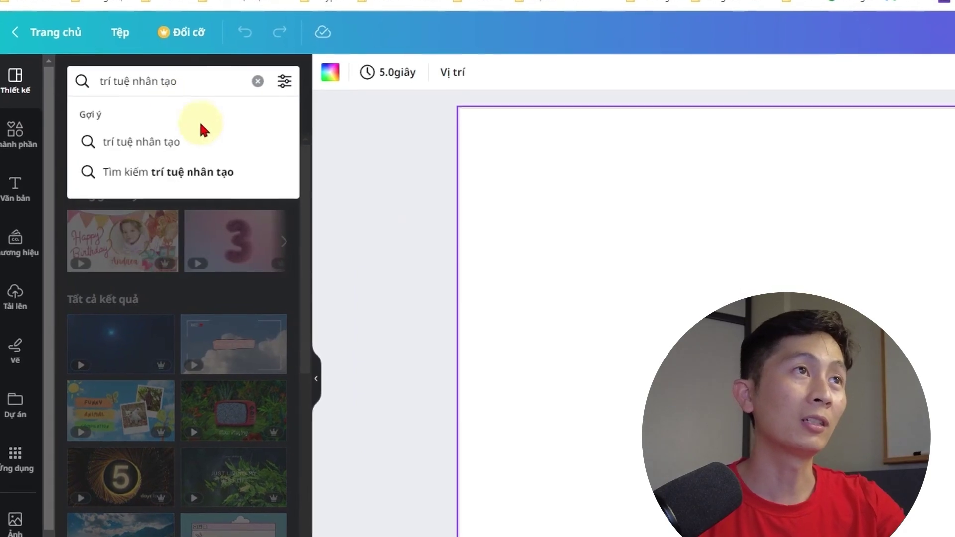
key(Return)
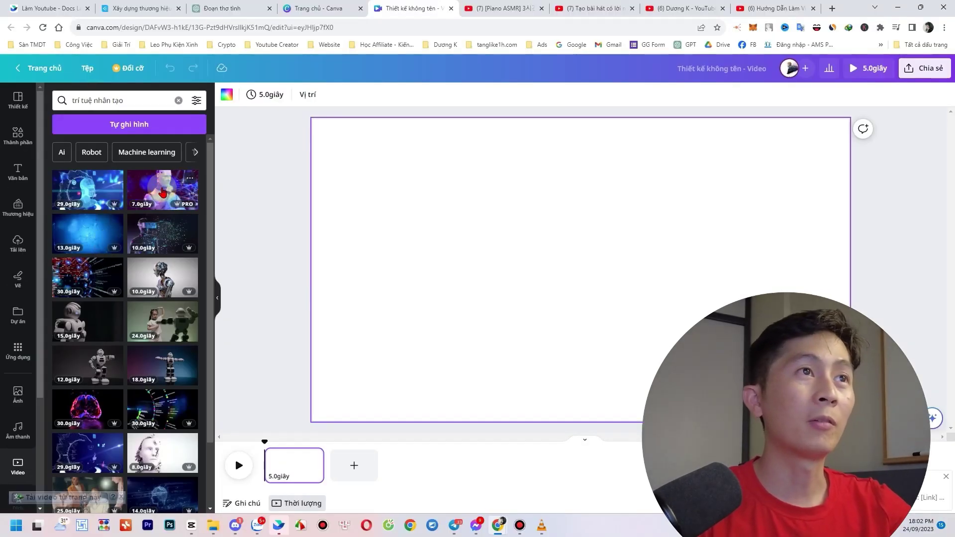
- Add the 7-second thinking robot clip to the page, open its download dialog and browse the other artificial intelligence clips
click(162, 193)
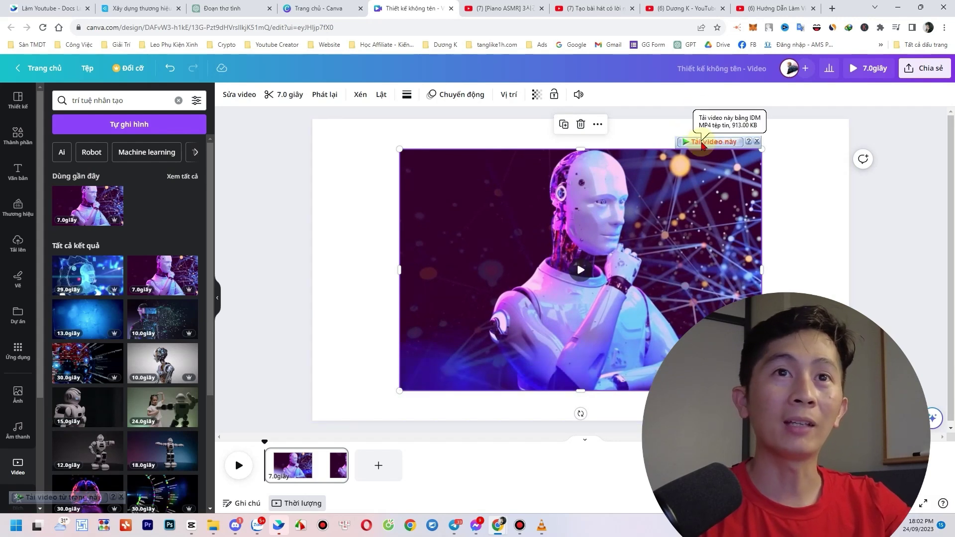
click(703, 144)
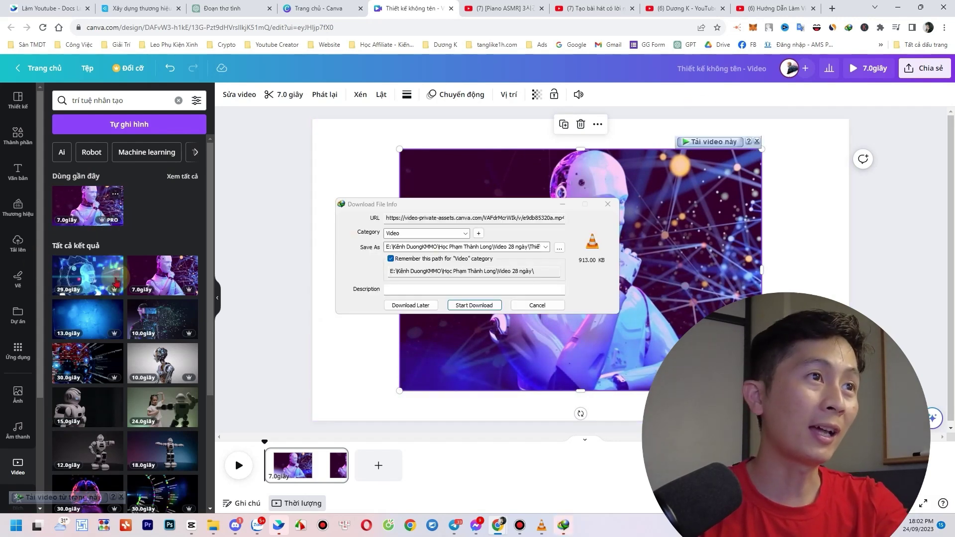
mouse_move(115, 280)
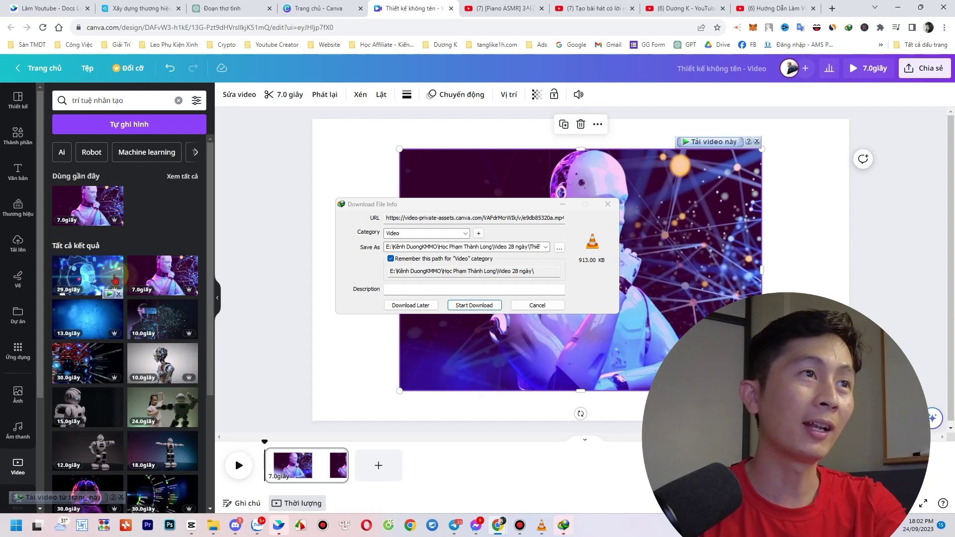
scroll(114, 401, down, 3)
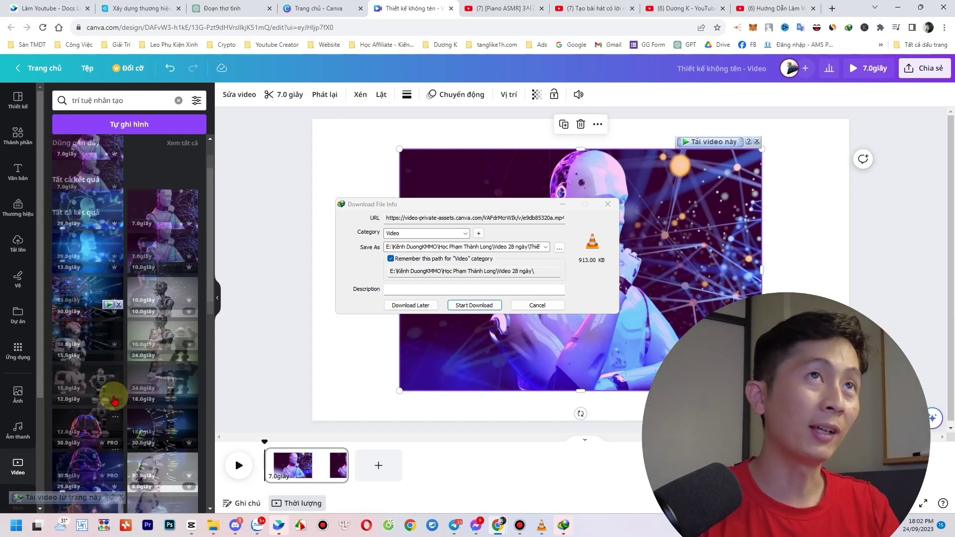
scroll(114, 401, up, 2)
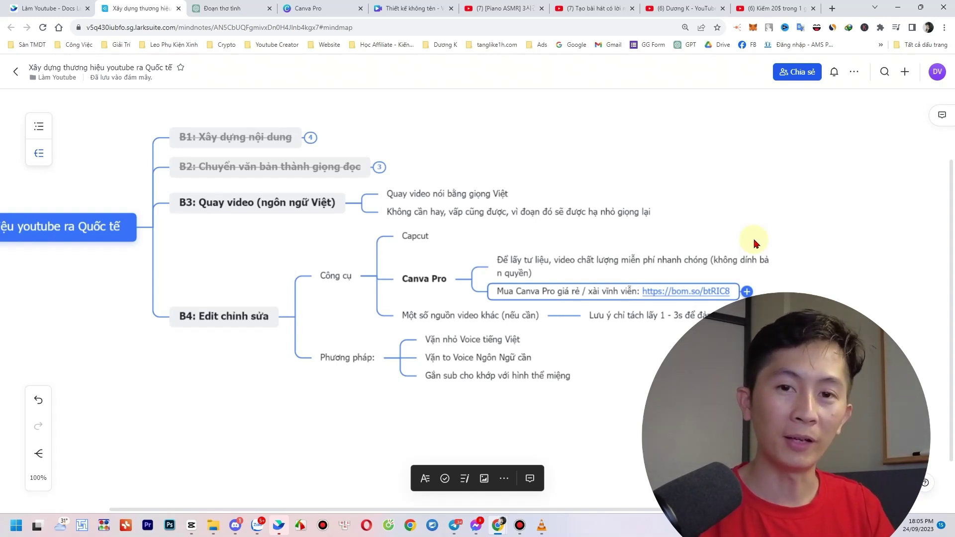
- Open the Canva Pro purchase link from the mind map's Canva Pro branch
click(565, 293)
click(724, 294)
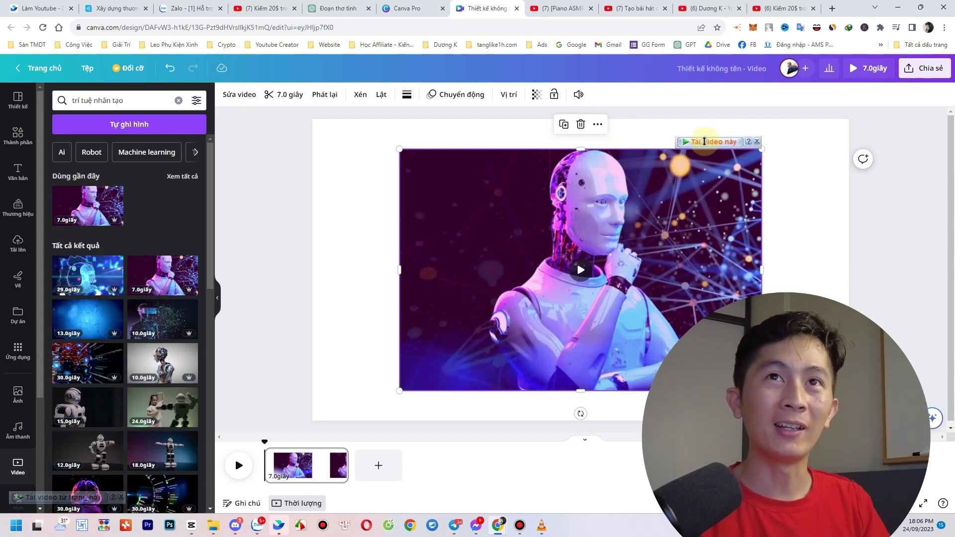
- Request downloads of the thinking robot clip and the 11.9-second man-with-robot clip, and open the save location choice for the latter
click(704, 142)
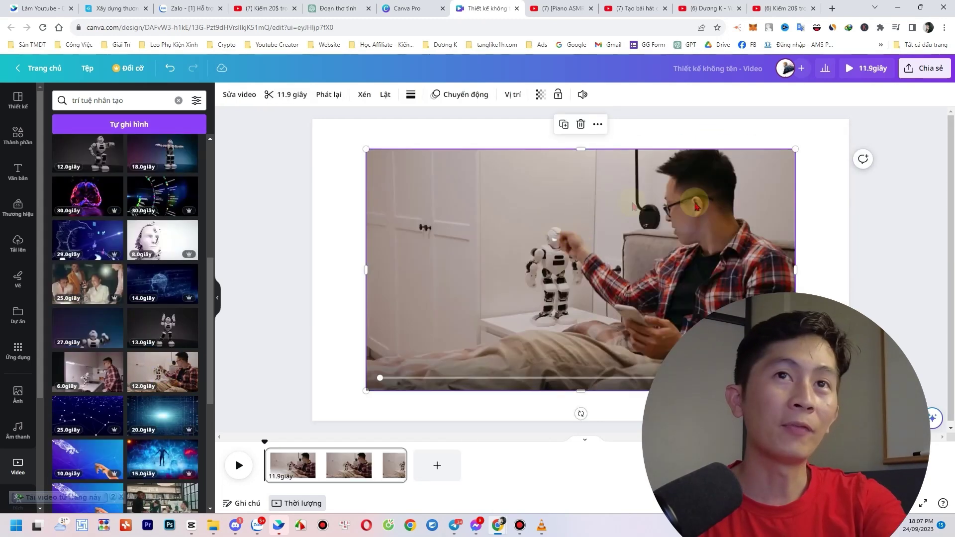
click(745, 143)
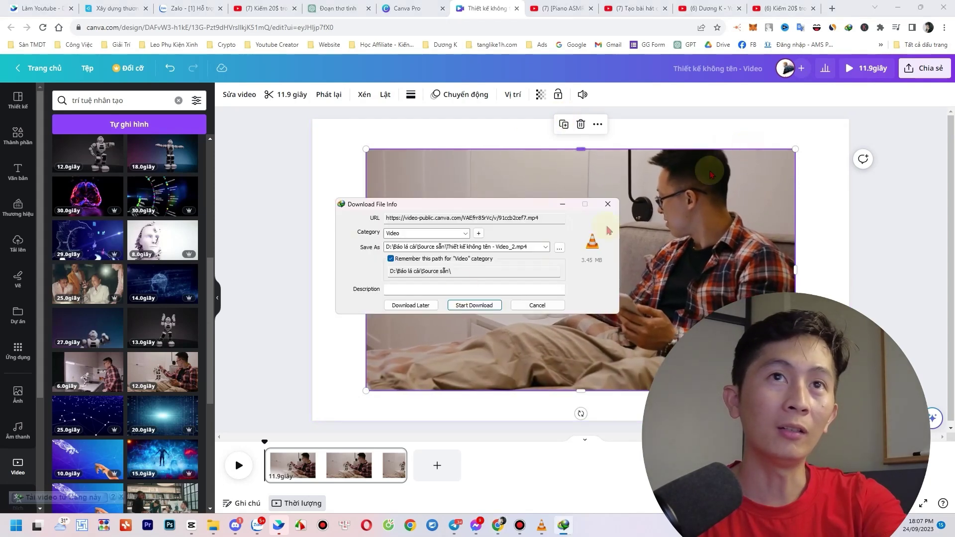
click(560, 241)
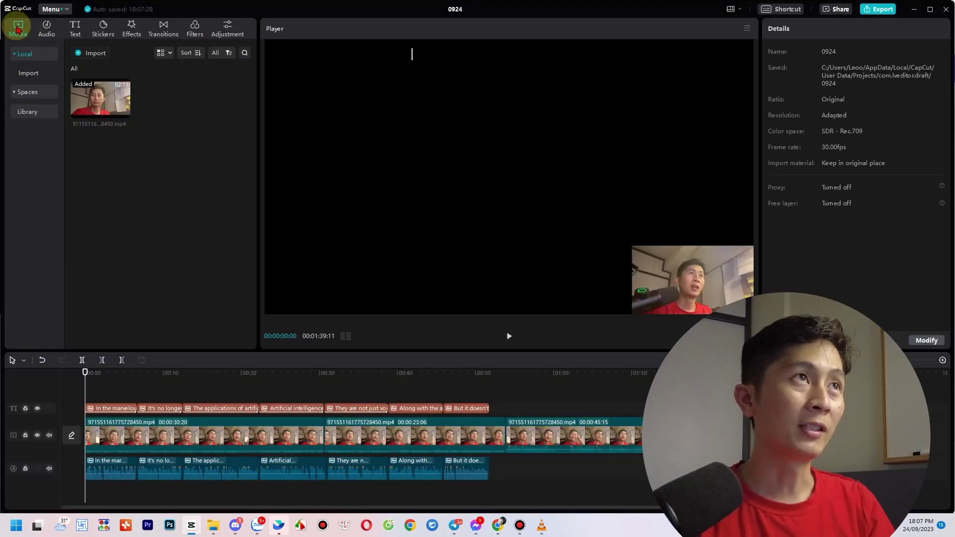
- Import 1.mp4 and 2.mp4 into the CapCut project and place 1.mp4 above the talking-head video at the timeline's start
click(89, 54)
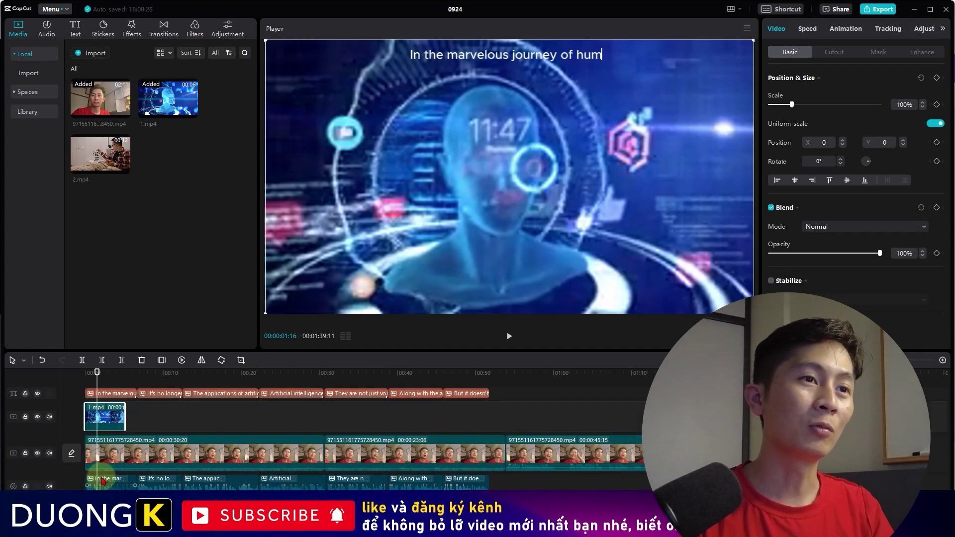
- Turn off timeline snapping and move the three talking-head clips onto the track above 1.mp4 so they overlay the stock footage
click(525, 425)
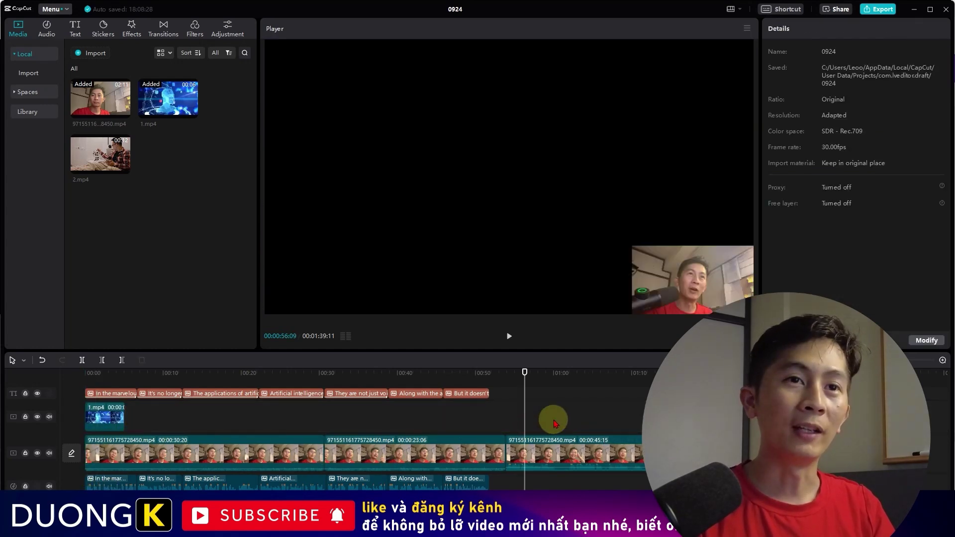
click(381, 451)
drag(380, 451, 300, 450)
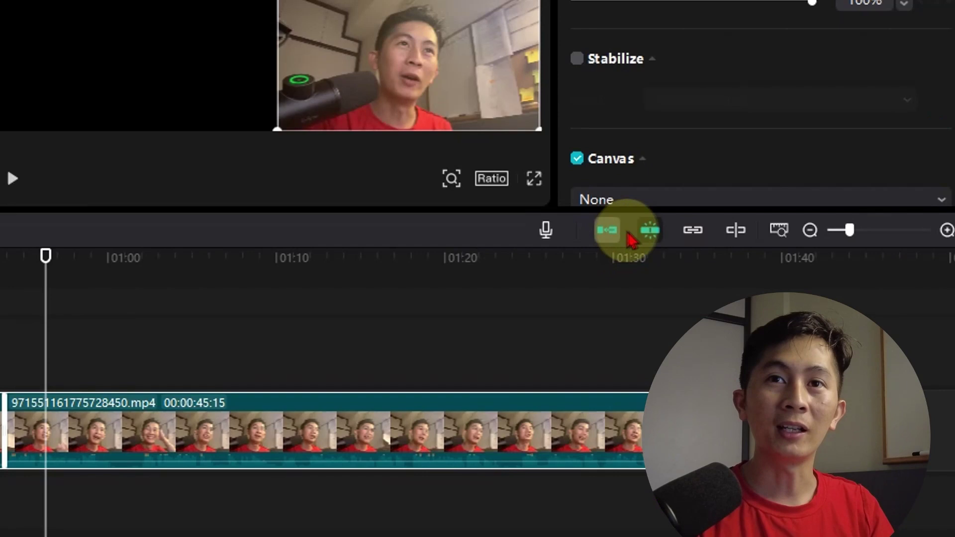
click(647, 230)
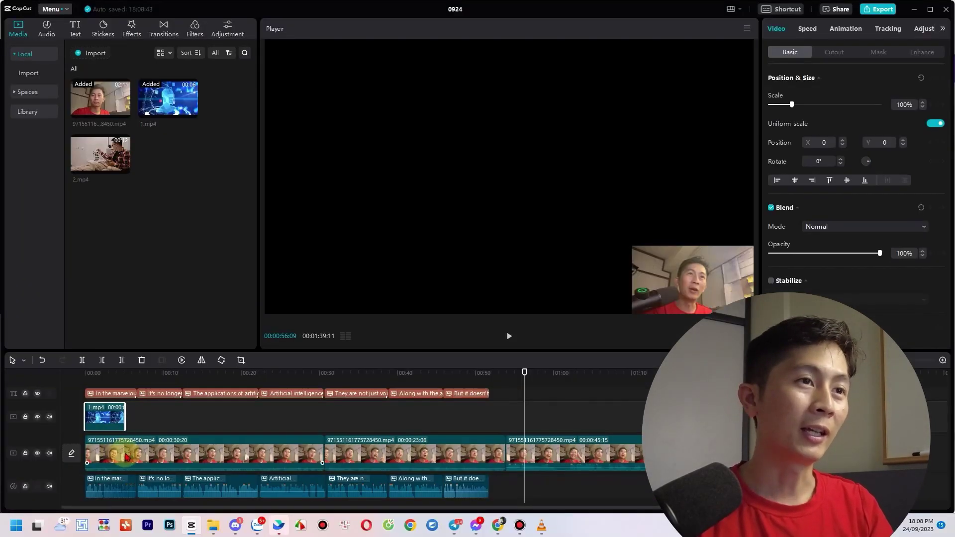
drag(126, 457, 119, 398)
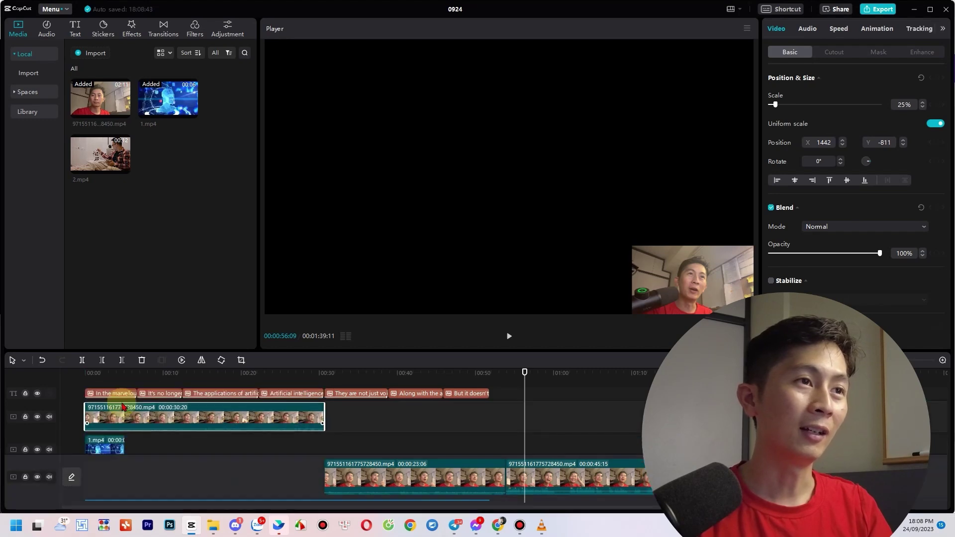
click(99, 374)
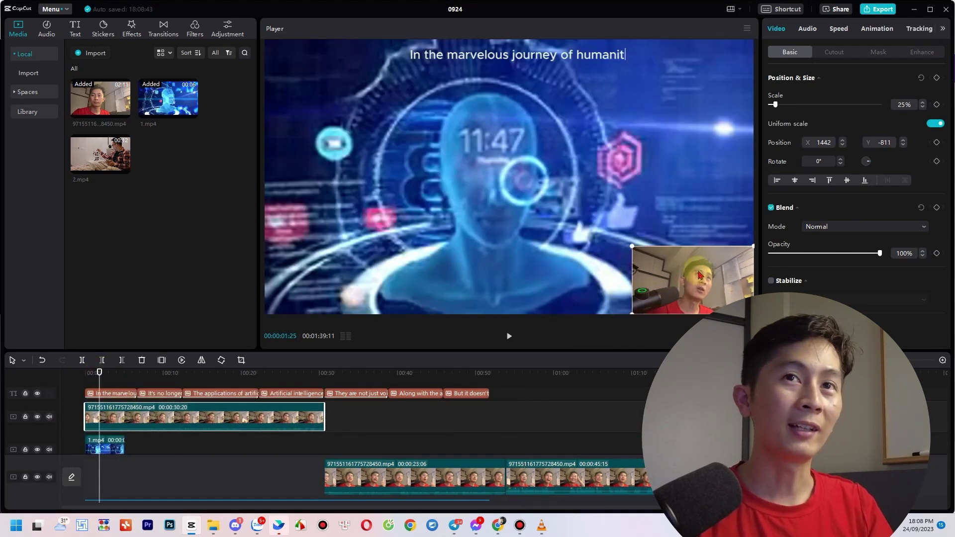
drag(368, 474, 371, 417)
drag(510, 467, 511, 418)
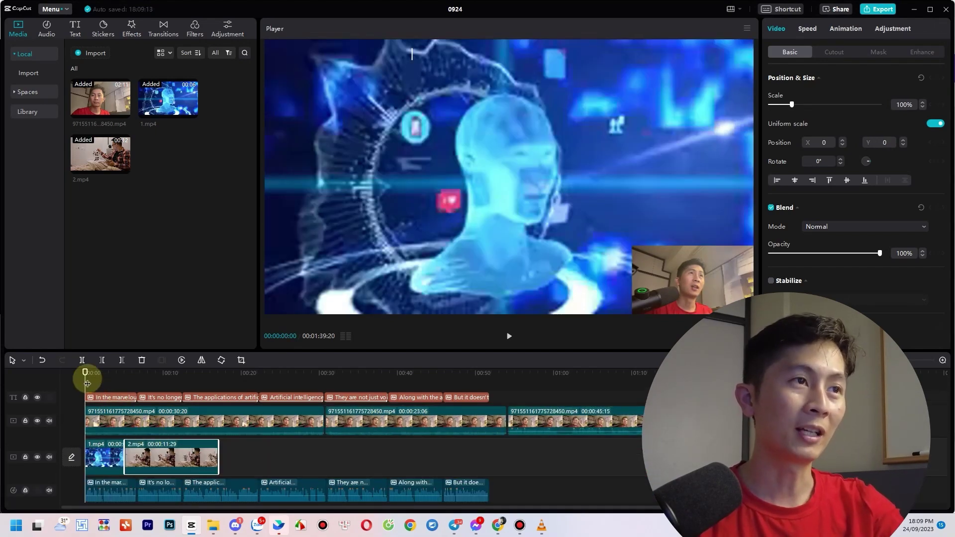
- Play back the edited timeline to review the stock clips, captions and talking-head overlay, and return the playhead to the second caption over 2.mp4
key(space)
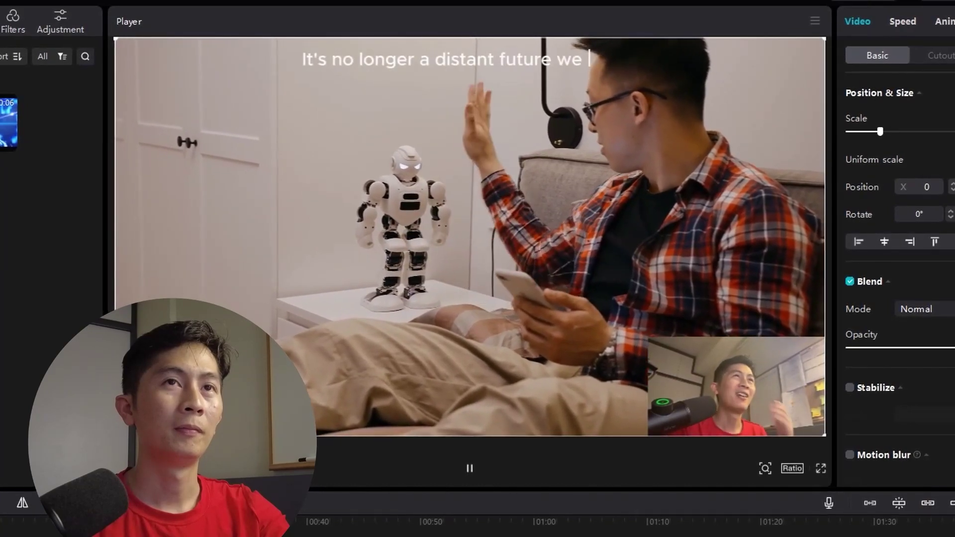
key(space)
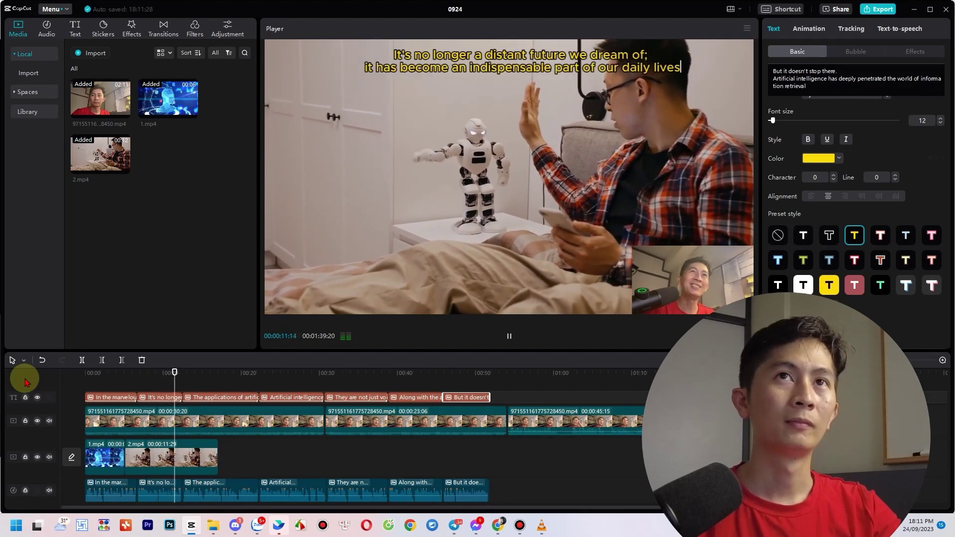
key(space)
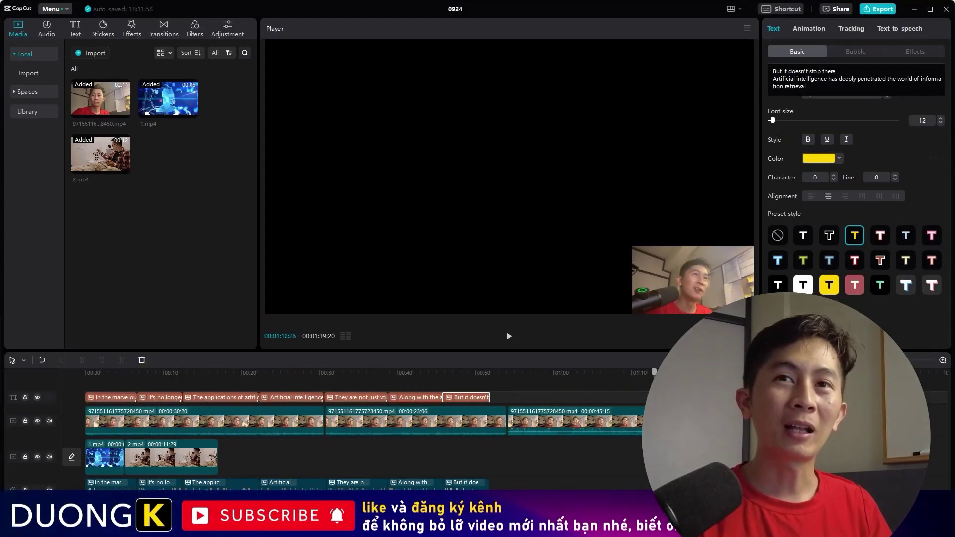
drag(527, 375, 163, 377)
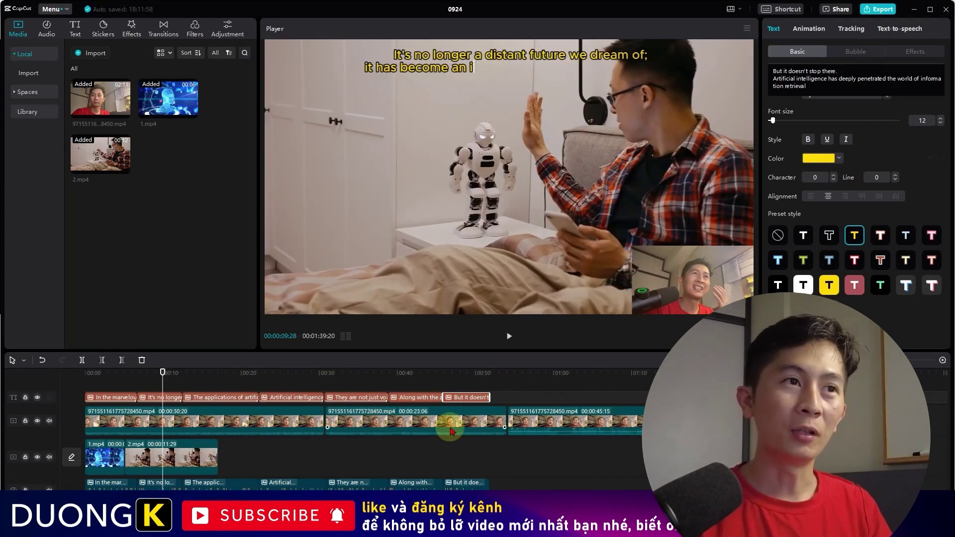